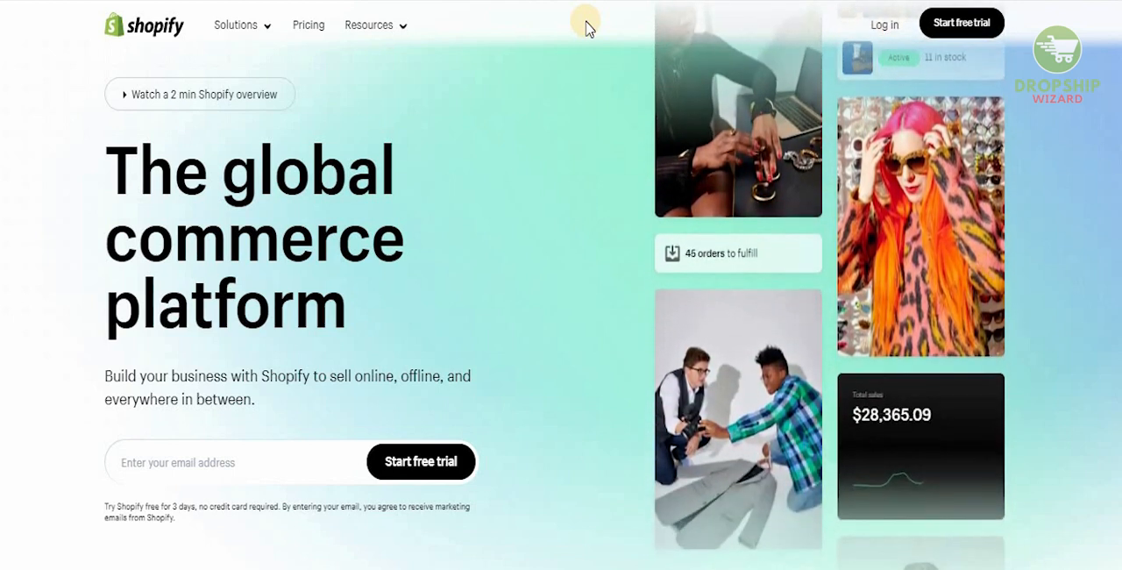
Look through the Shopify home page introduction, the merchant statistics and the commerce community categories
scroll(587, 24, down, 1)
scroll(587, 25, down, 4)
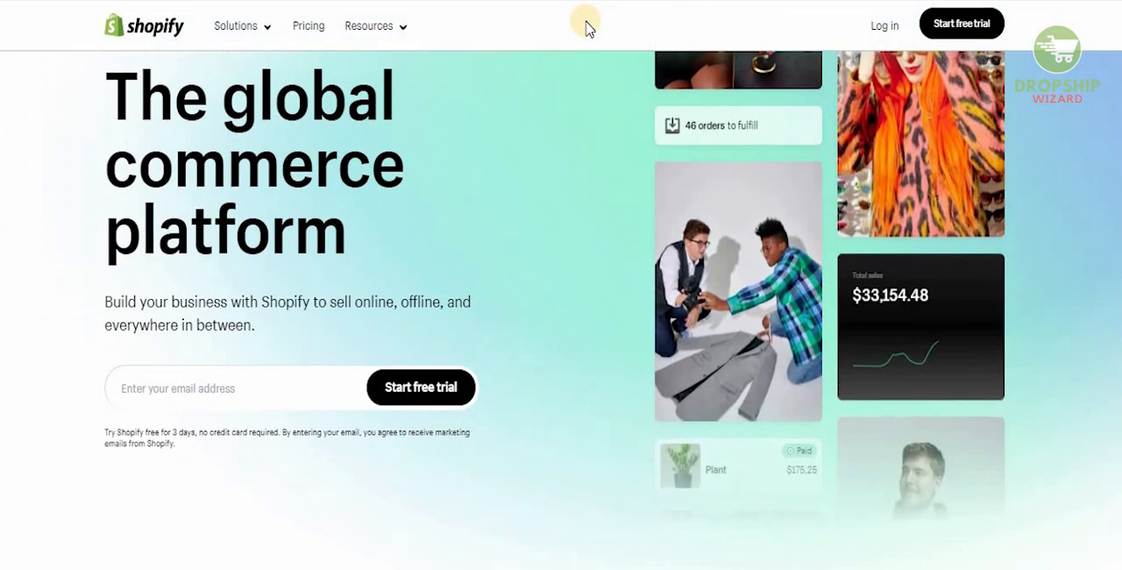
scroll(588, 24, down, 6)
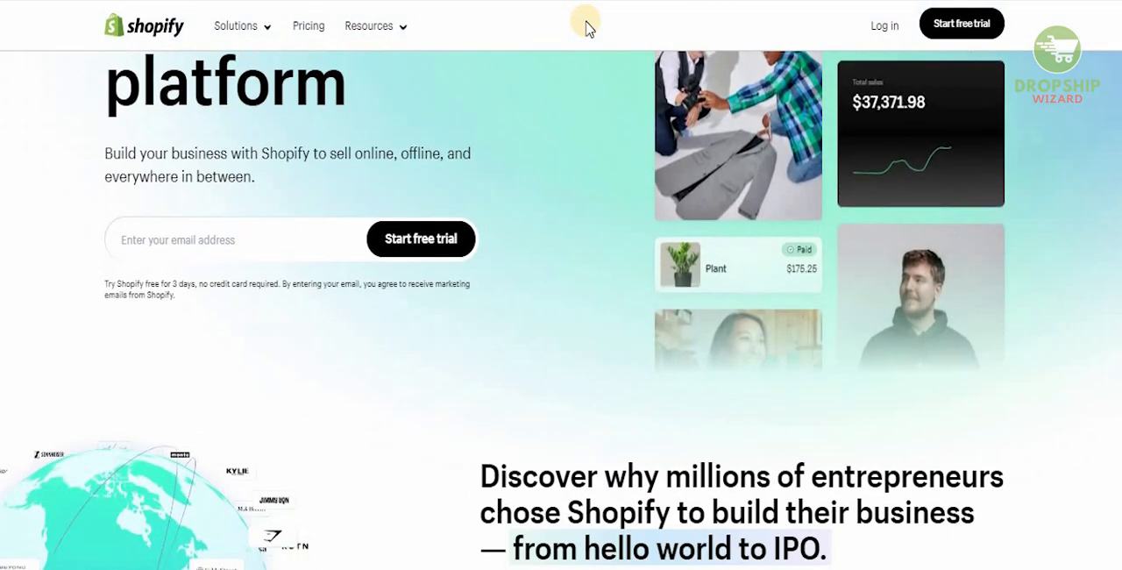
scroll(587, 25, down, 1)
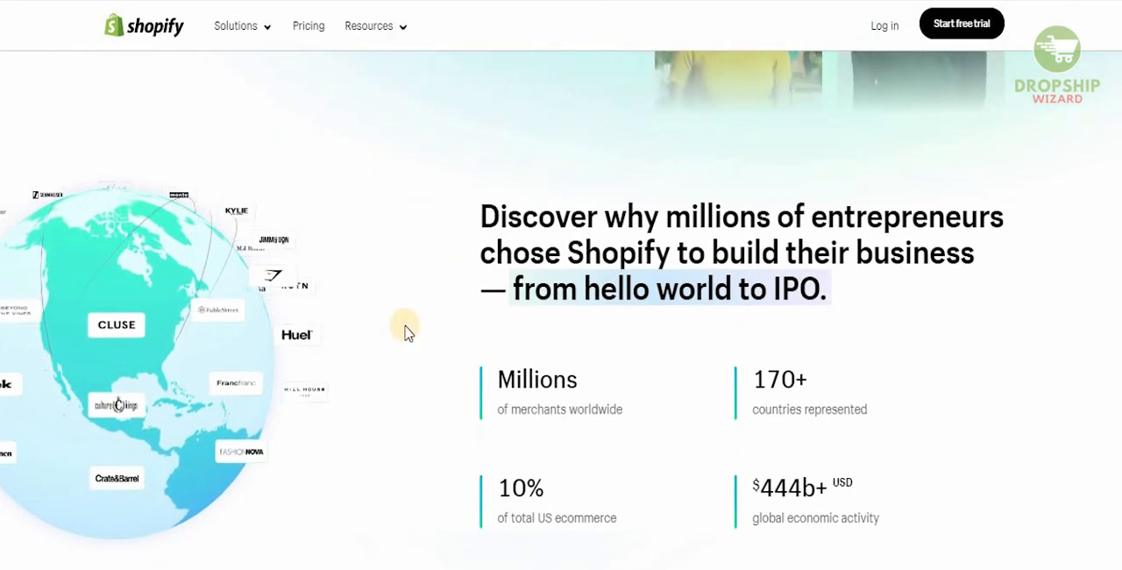
scroll(405, 331, down, 2)
scroll(405, 331, down, 3)
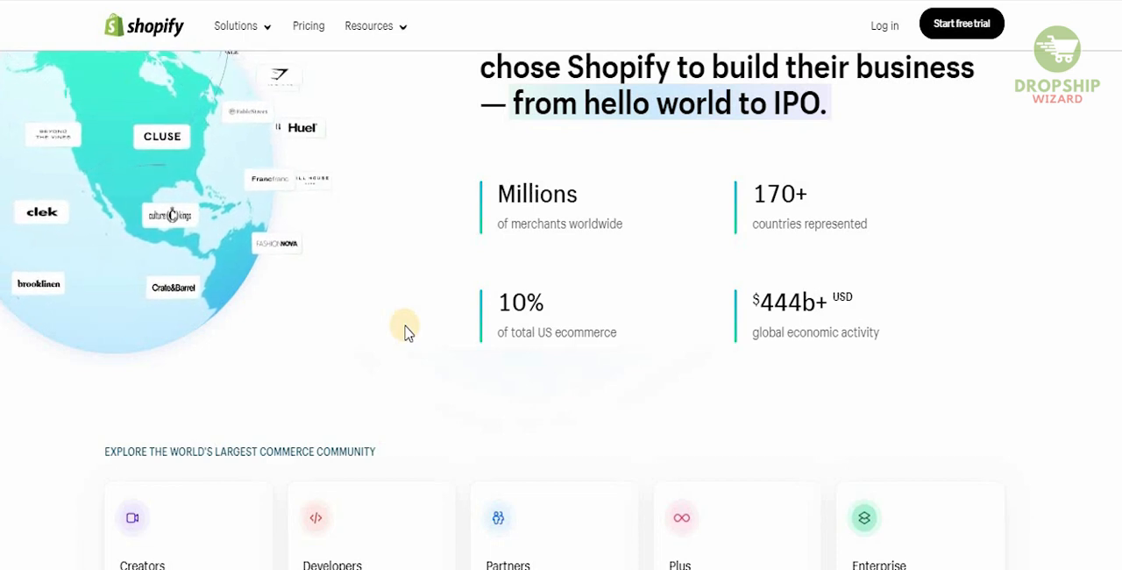
scroll(405, 331, down, 1)
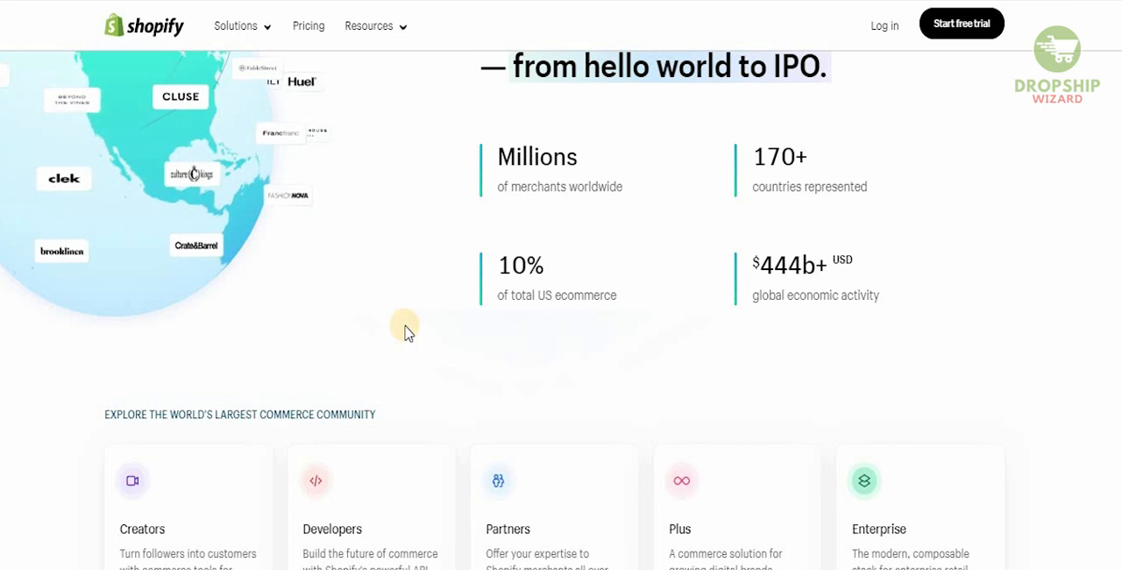
scroll(406, 331, down, 5)
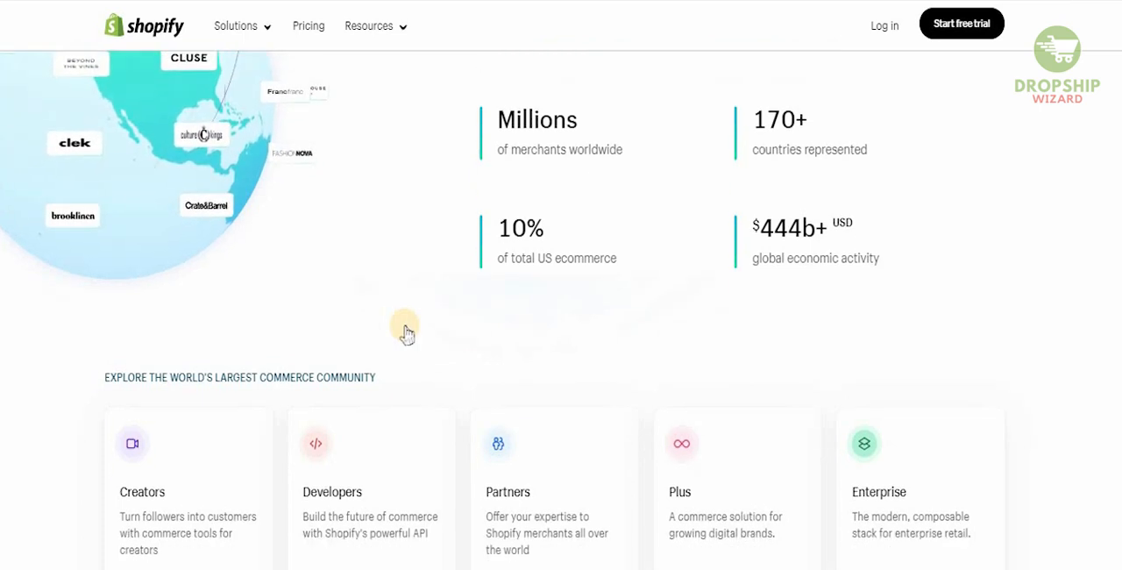
scroll(406, 331, down, 4)
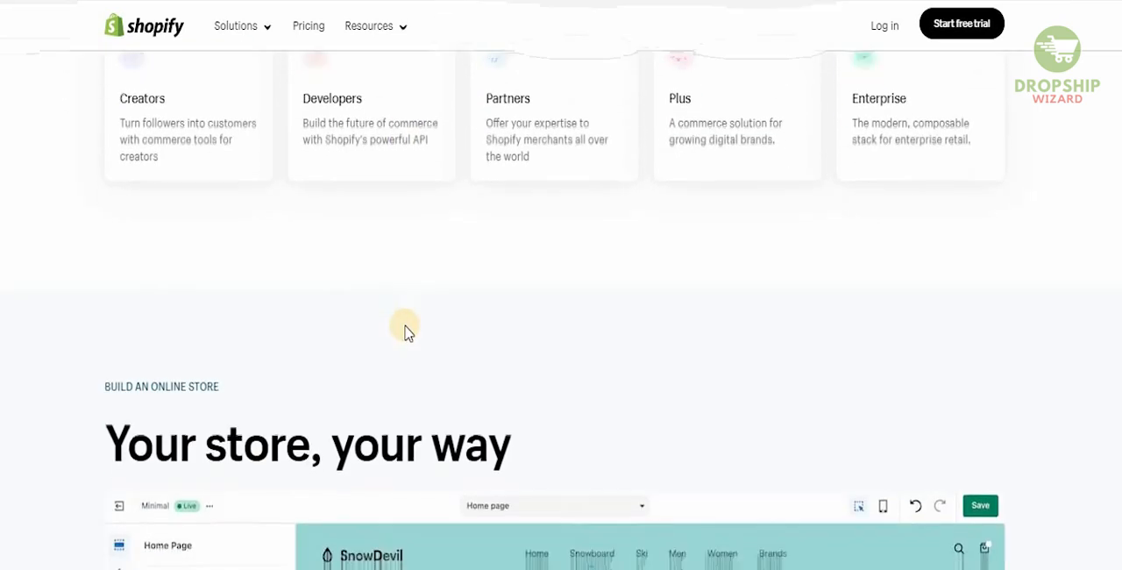
Review the home page sections on building an online storefront, sales channels and the Shop Pay checkout
scroll(405, 331, down, 5)
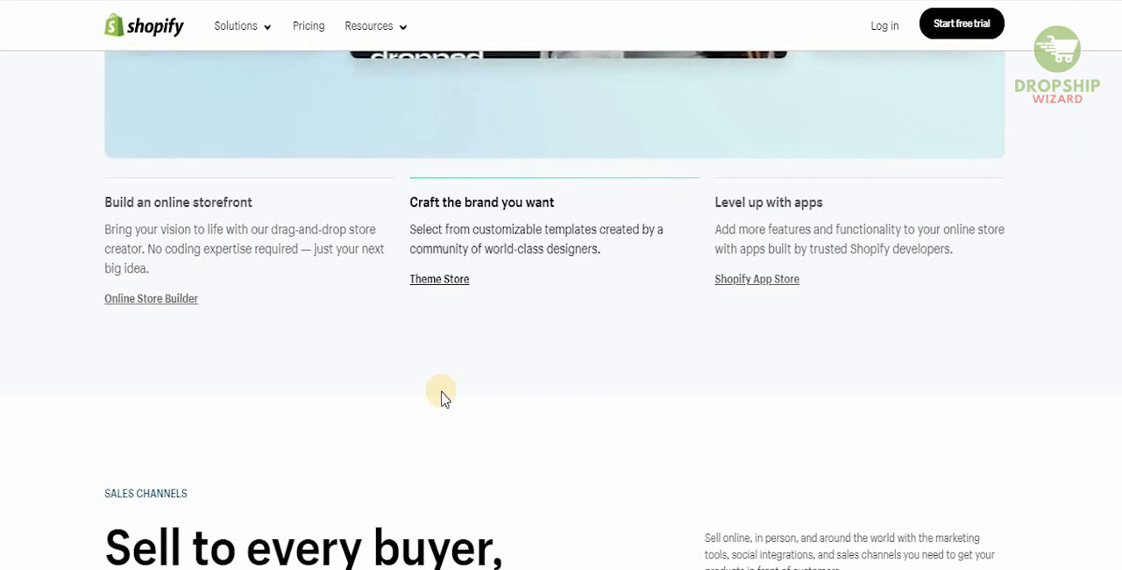
scroll(441, 396, down, 3)
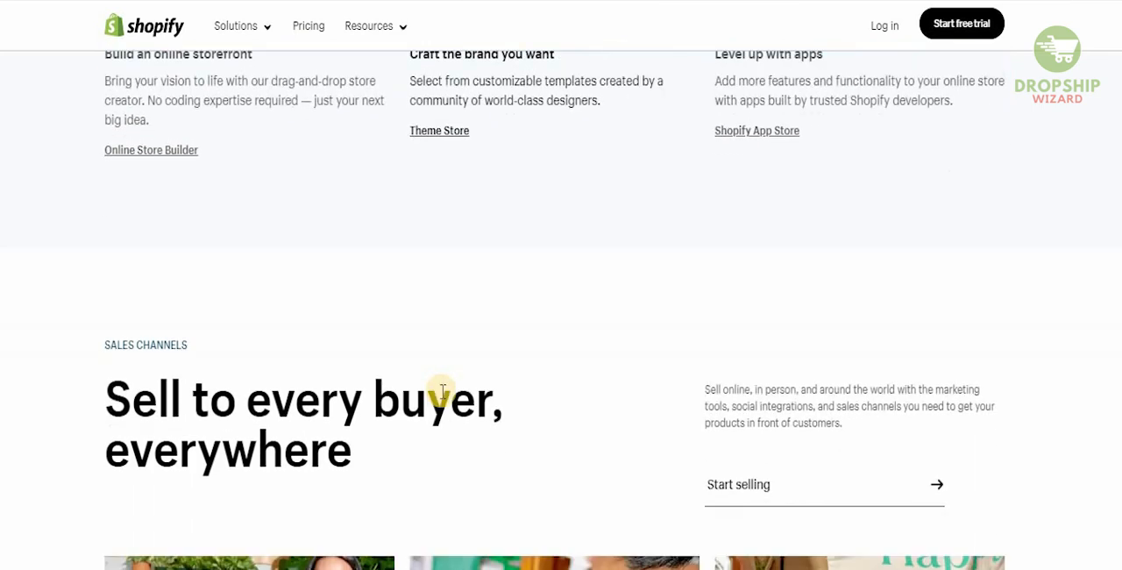
scroll(441, 396, down, 1)
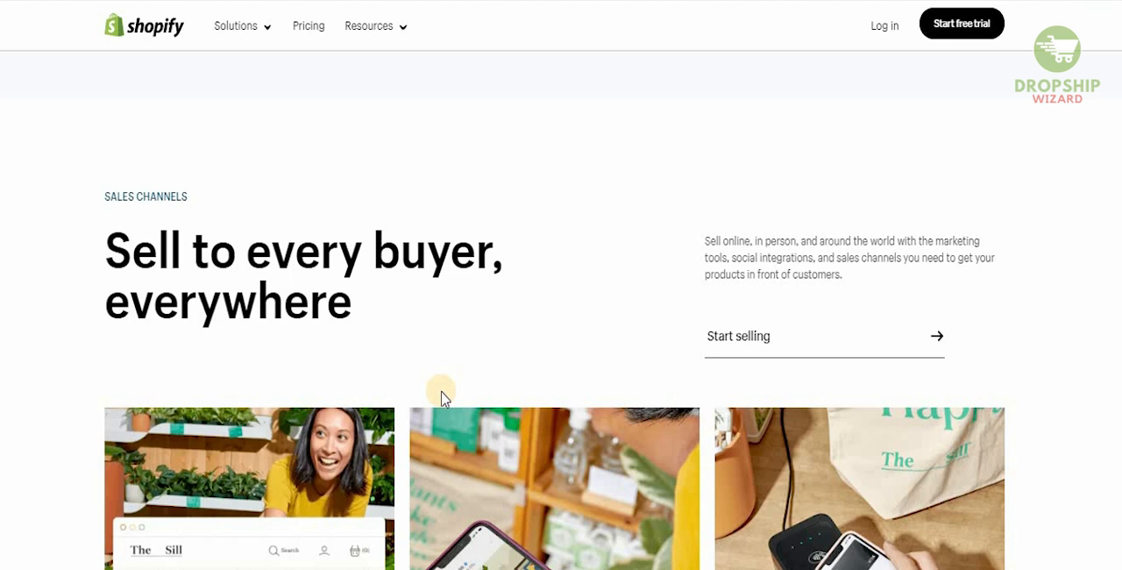
scroll(441, 397, down, 3)
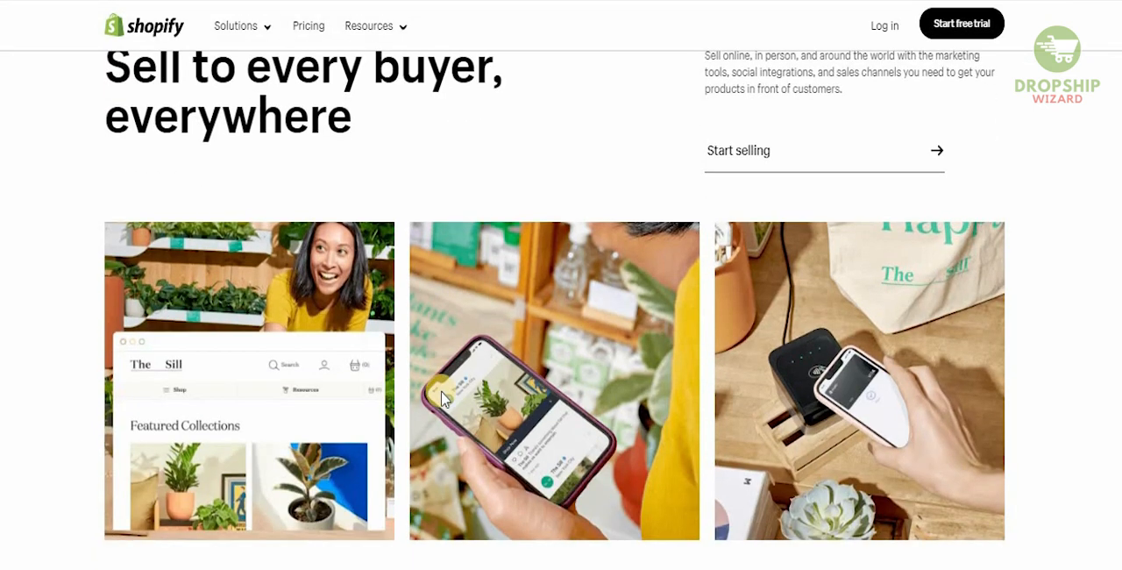
scroll(443, 399, down, 3)
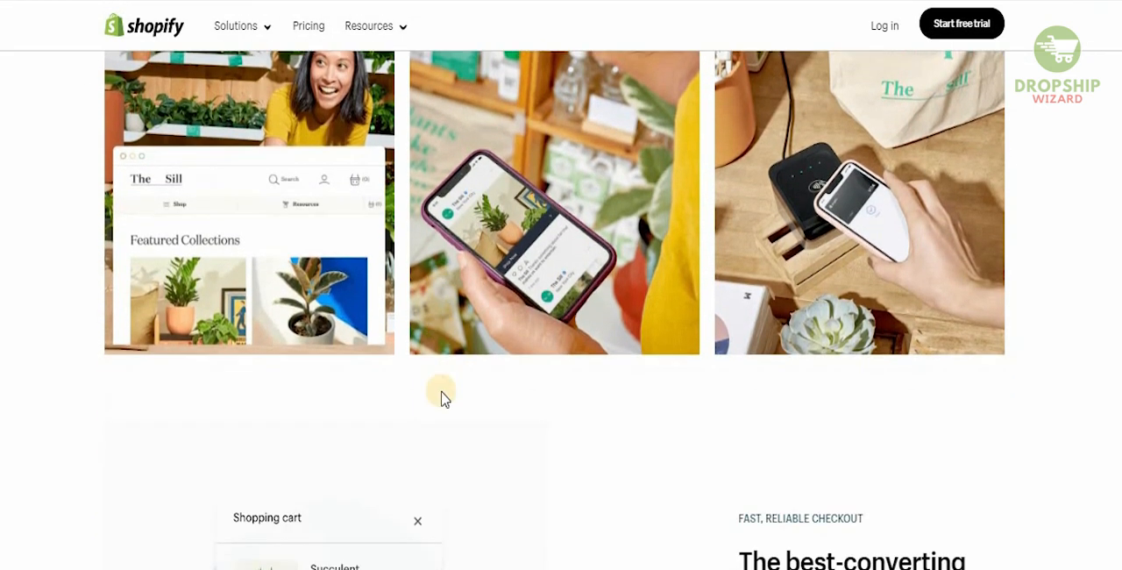
scroll(443, 399, down, 3)
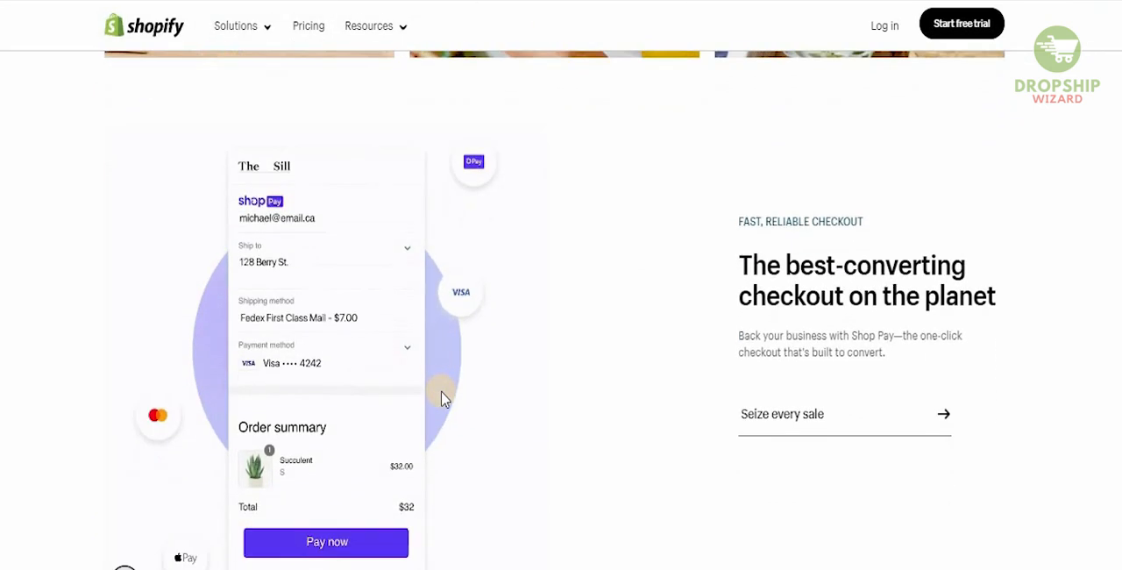
scroll(443, 399, down, 1)
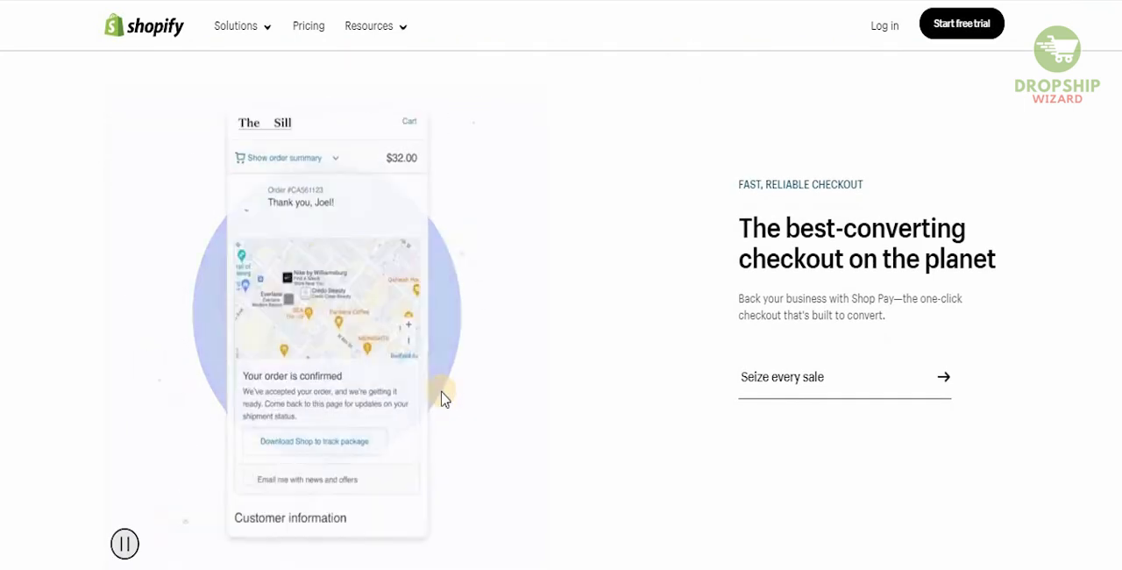
scroll(442, 399, down, 1)
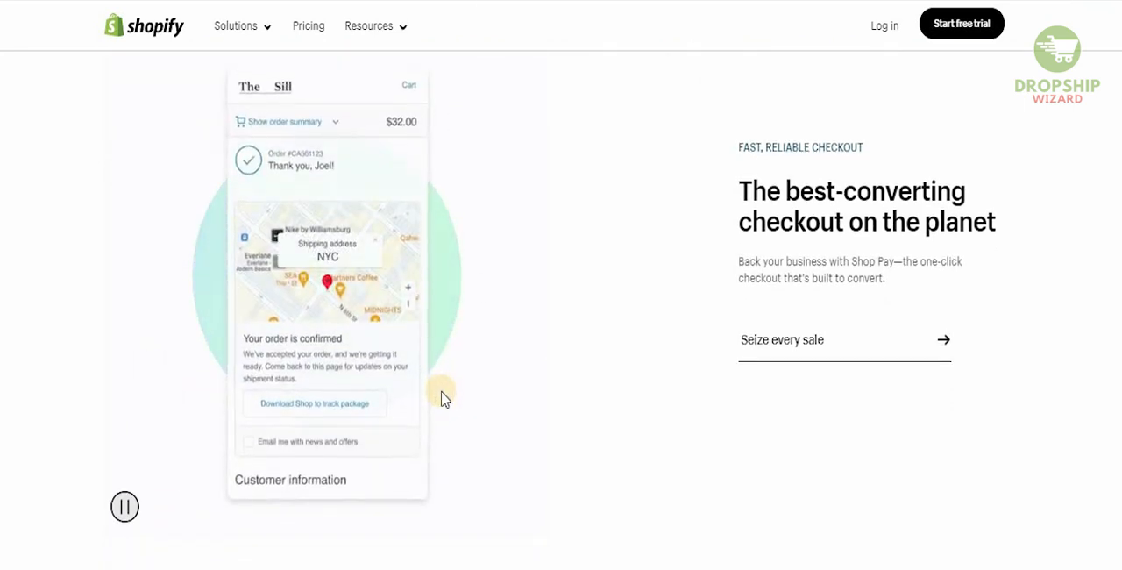
scroll(443, 399, down, 5)
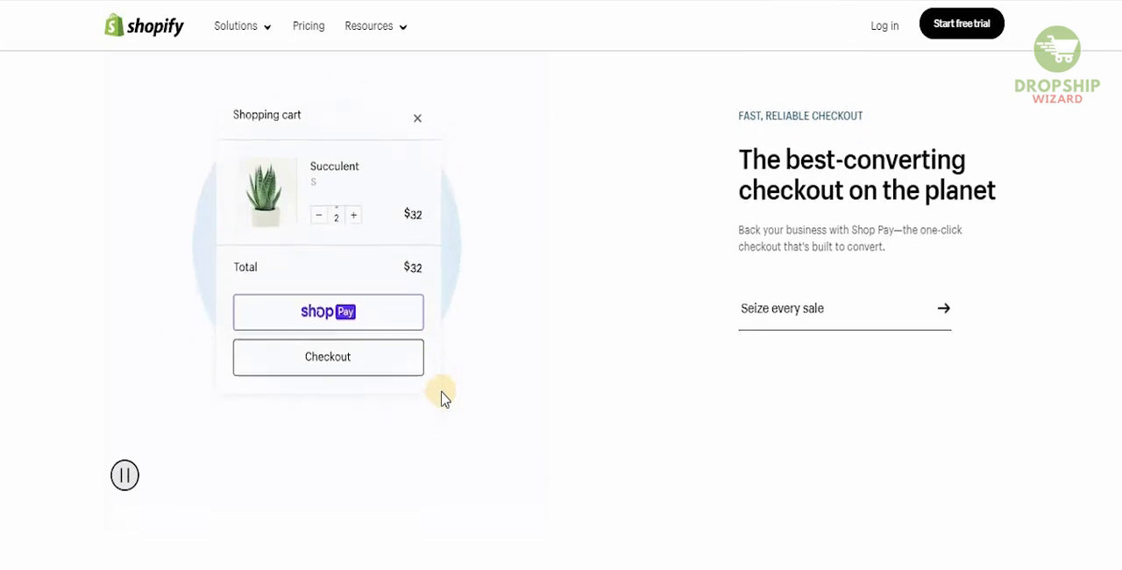
Read the home page sections on point of sale and the built-in marketing tools
scroll(443, 399, down, 3)
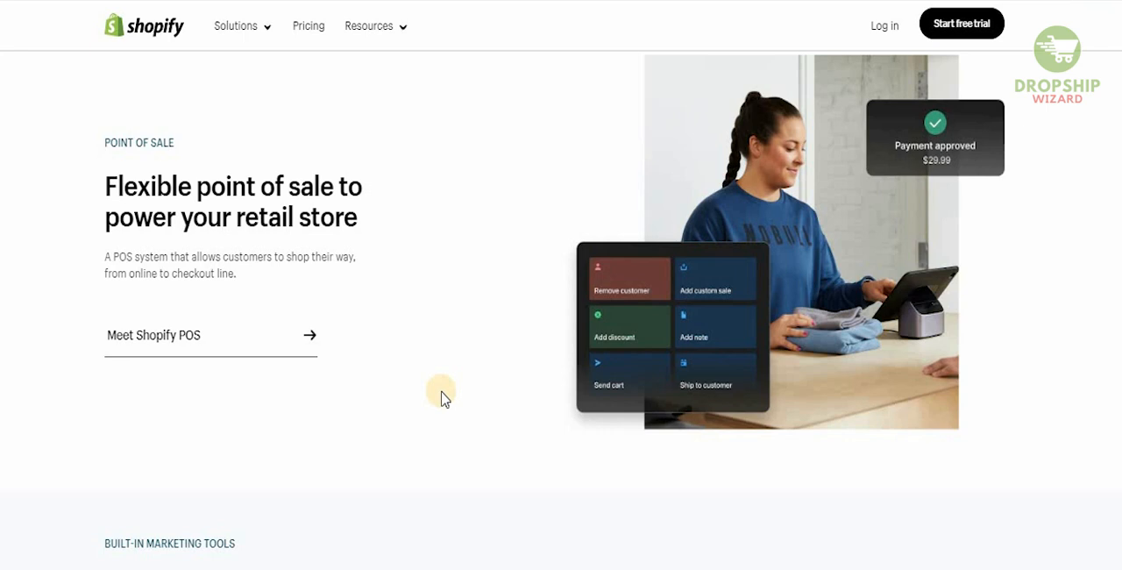
scroll(443, 399, down, 5)
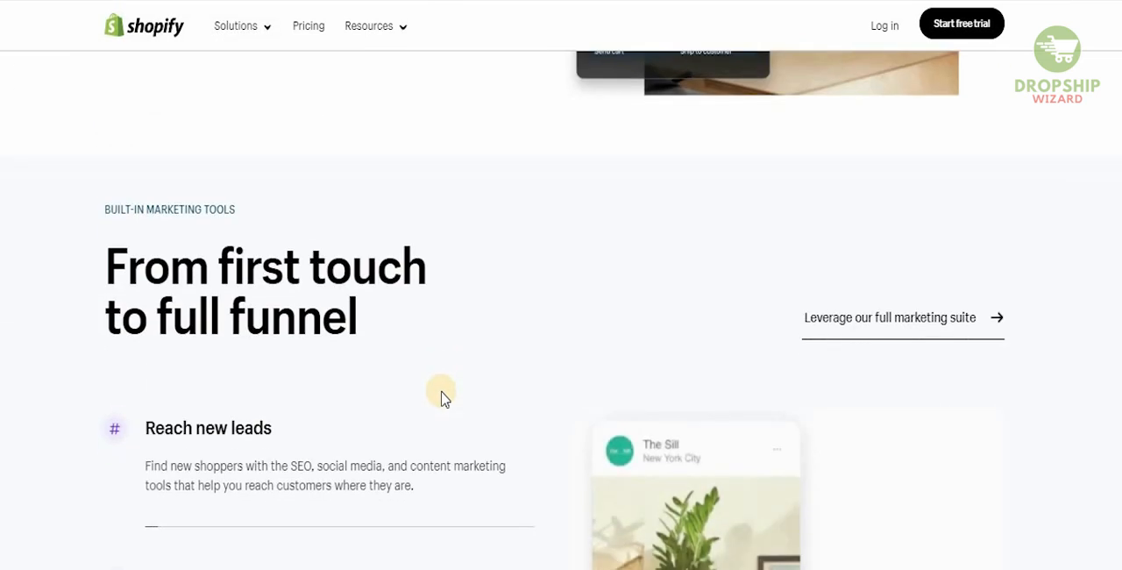
scroll(443, 399, down, 4)
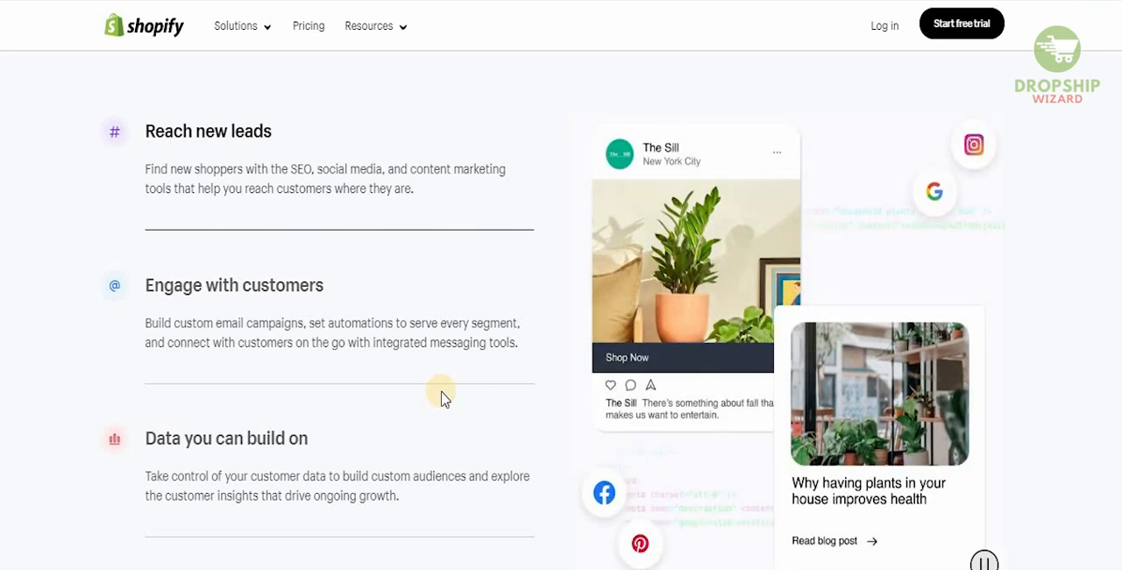
scroll(442, 399, down, 1)
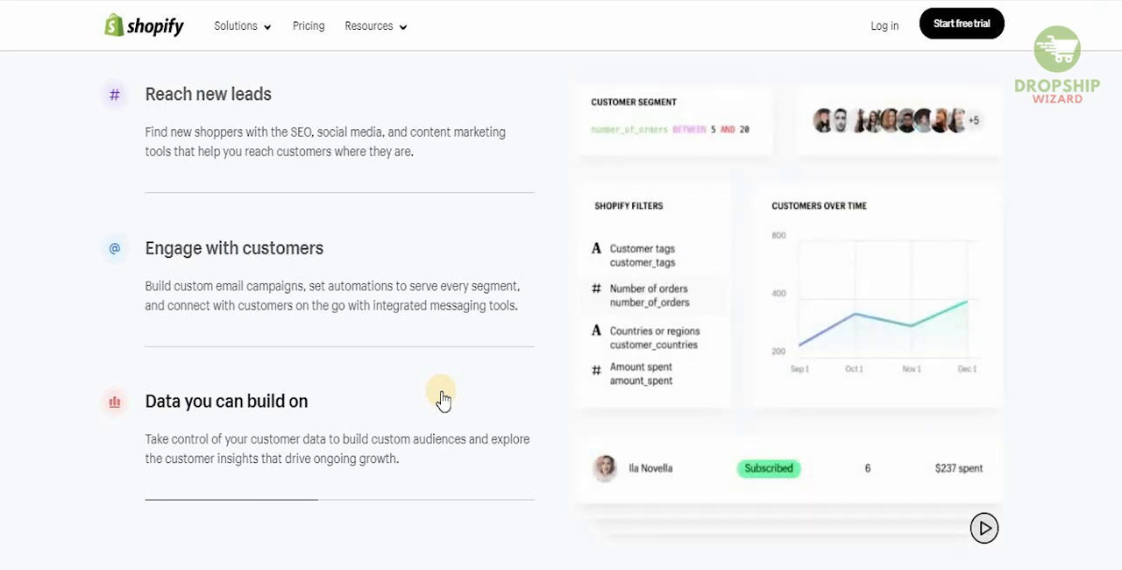
scroll(442, 399, down, 3)
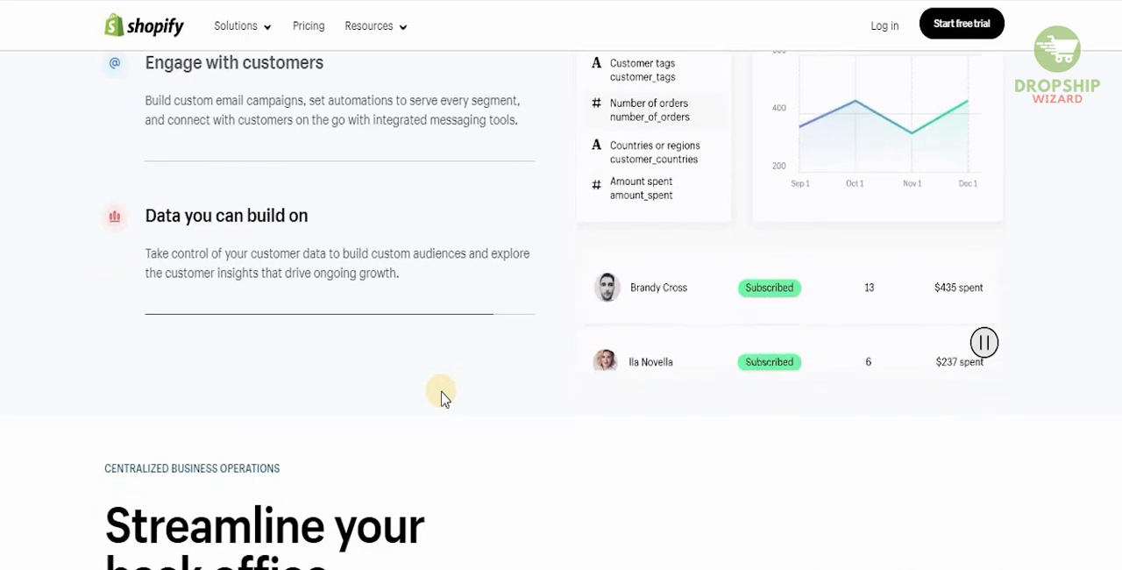
scroll(442, 399, down, 1)
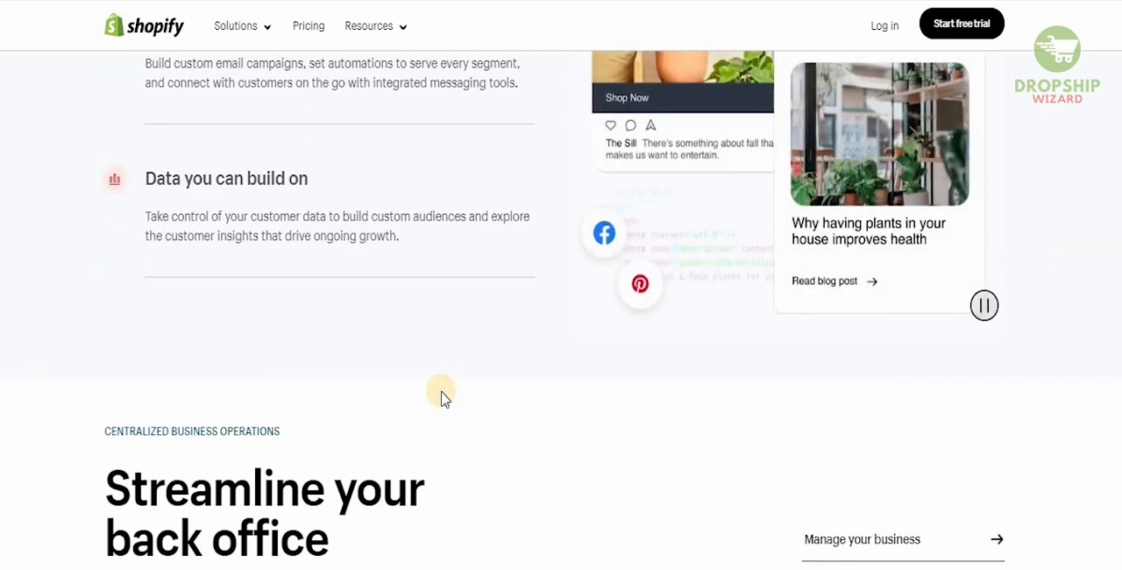
Examine the centralized business operations section, covering operations, order fulfillment and money management, down to the free trial banner
scroll(443, 399, down, 3)
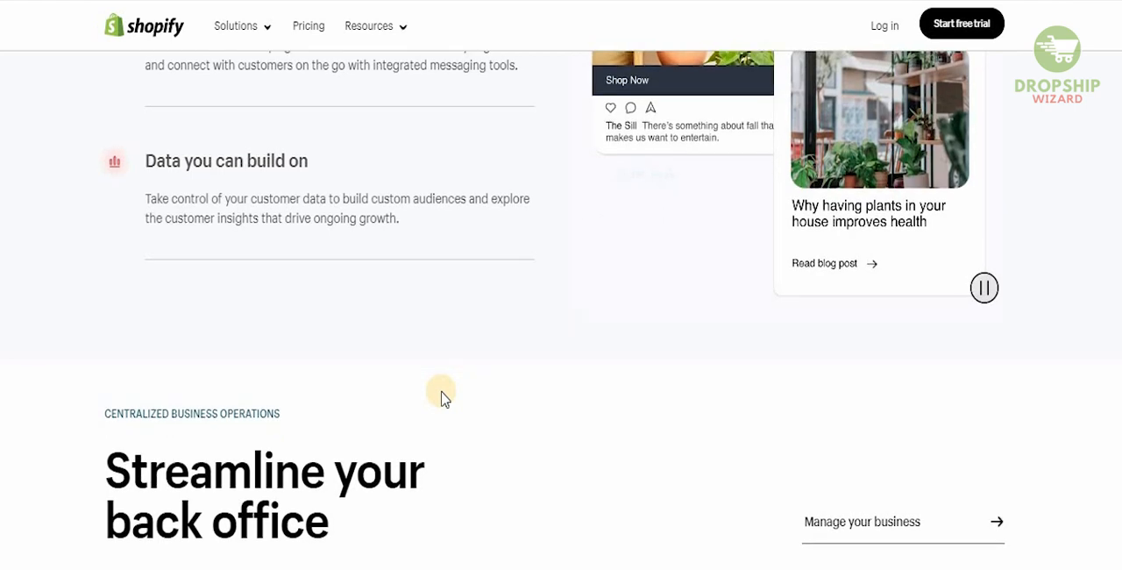
scroll(443, 399, down, 8)
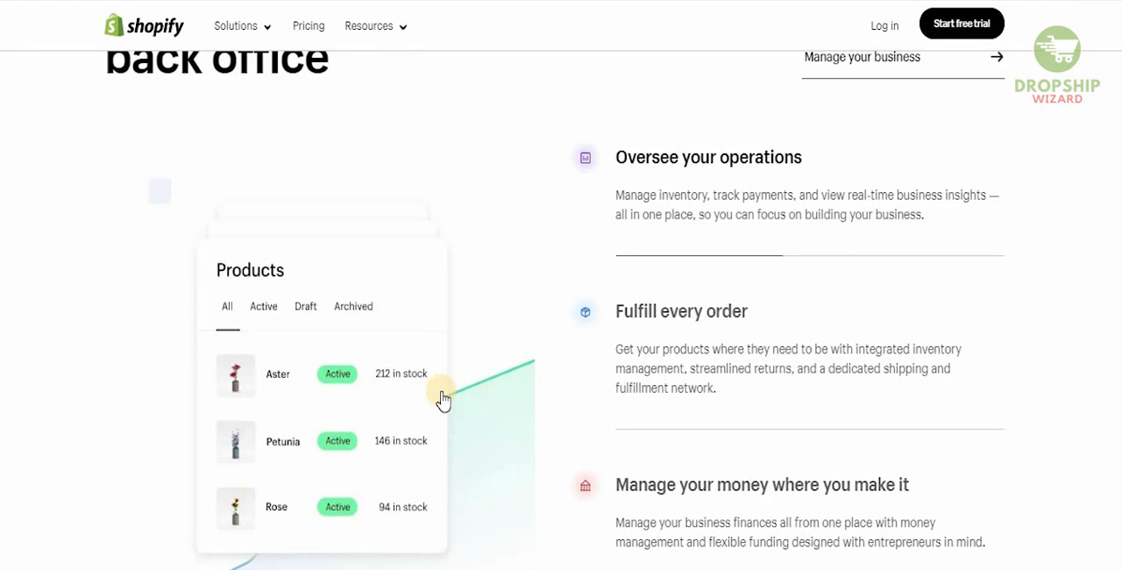
scroll(442, 399, down, 1)
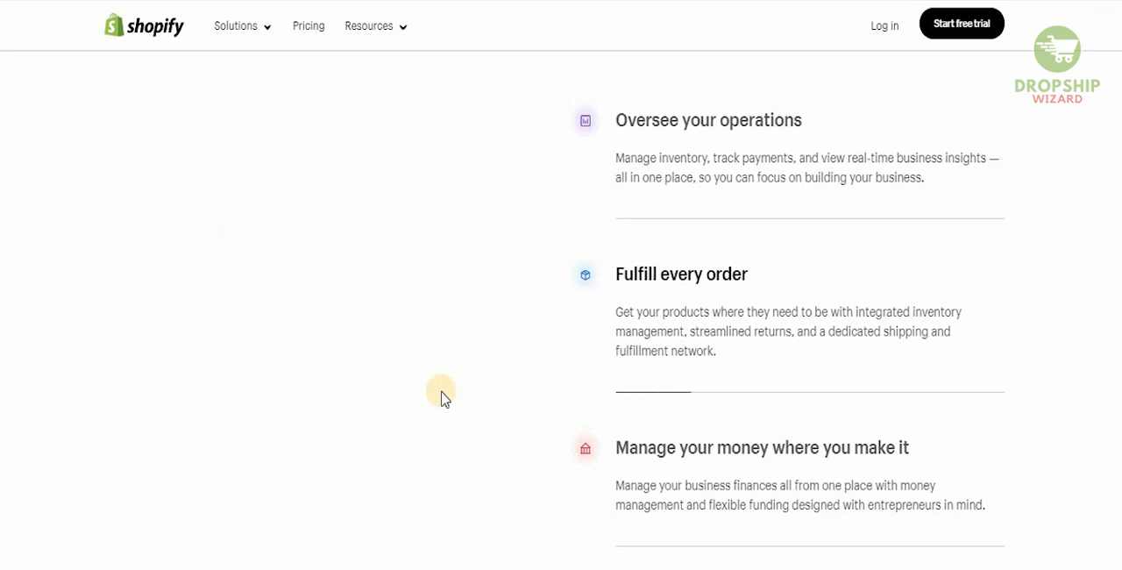
scroll(442, 397, down, 1)
scroll(443, 397, down, 1)
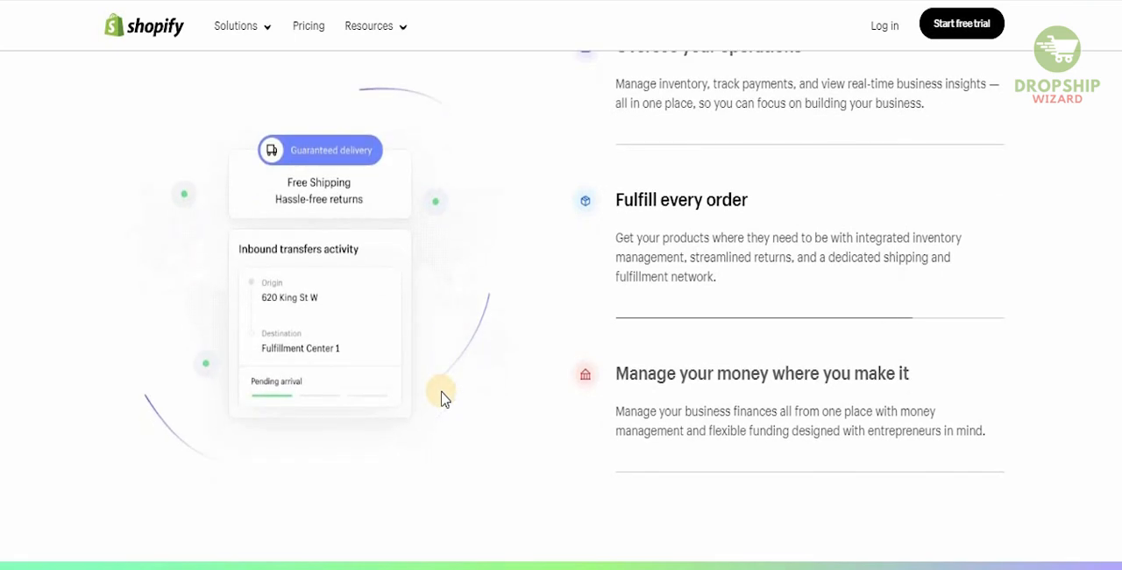
scroll(443, 397, down, 2)
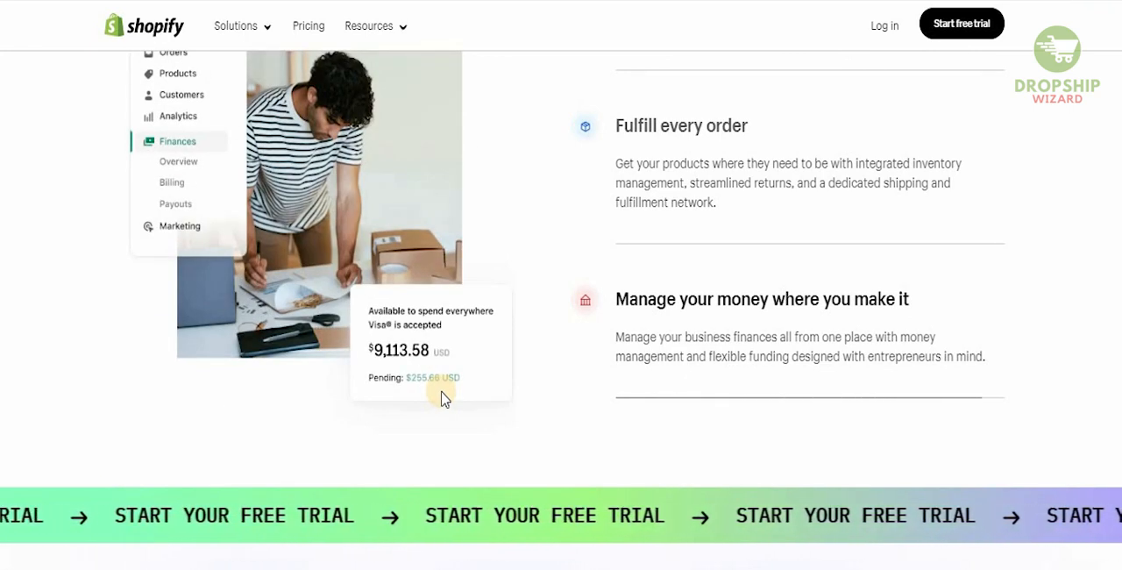
scroll(442, 397, down, 1)
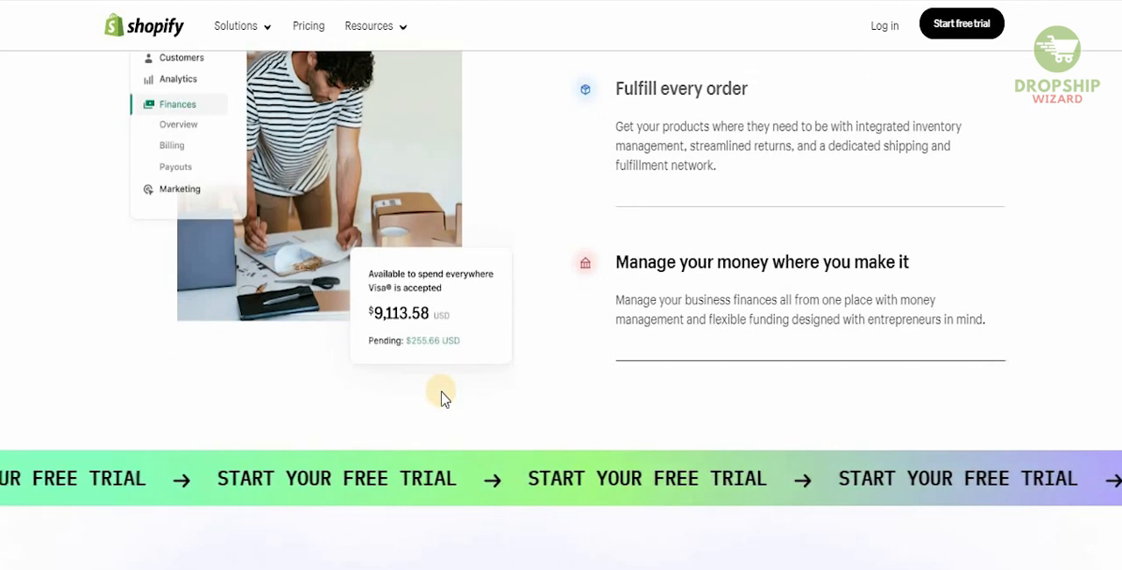
scroll(443, 397, down, 1)
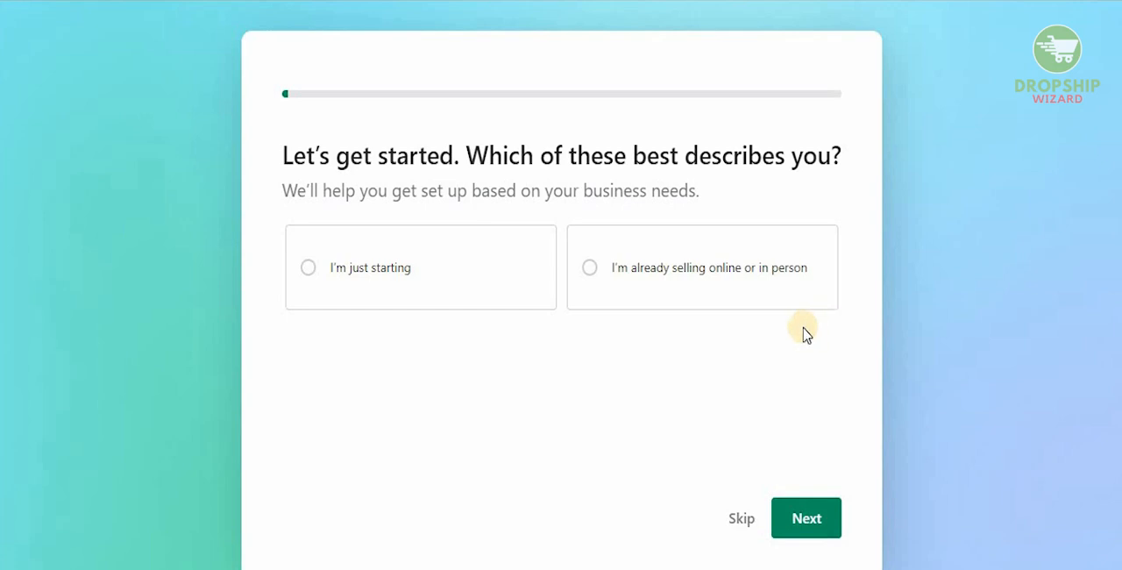
Answer the store setup questions with "I'm just starting" and "An online store" as the place to sell
click(374, 284)
click(829, 516)
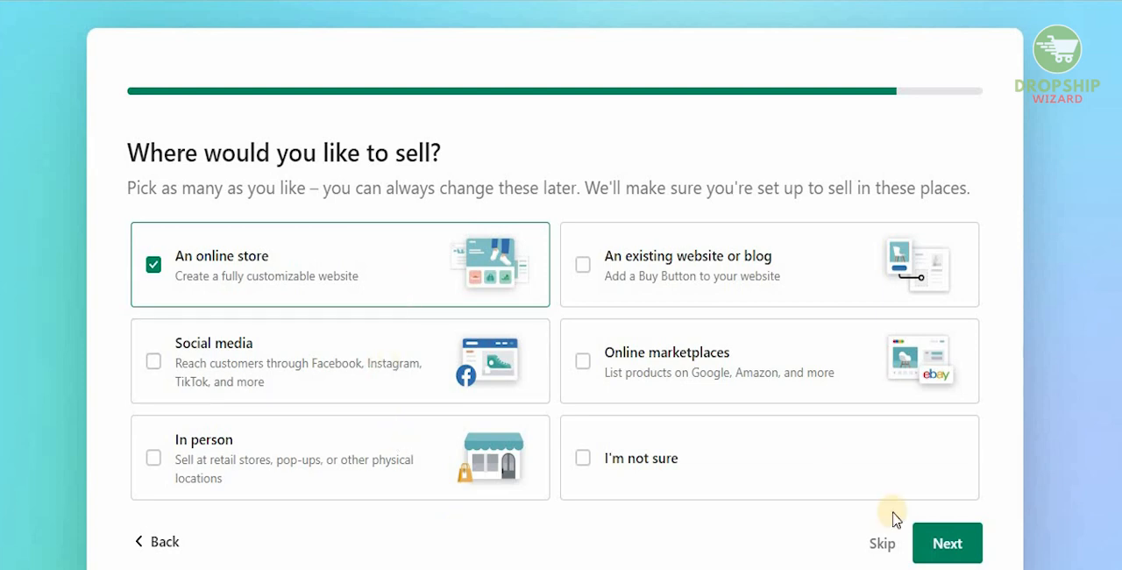
click(967, 555)
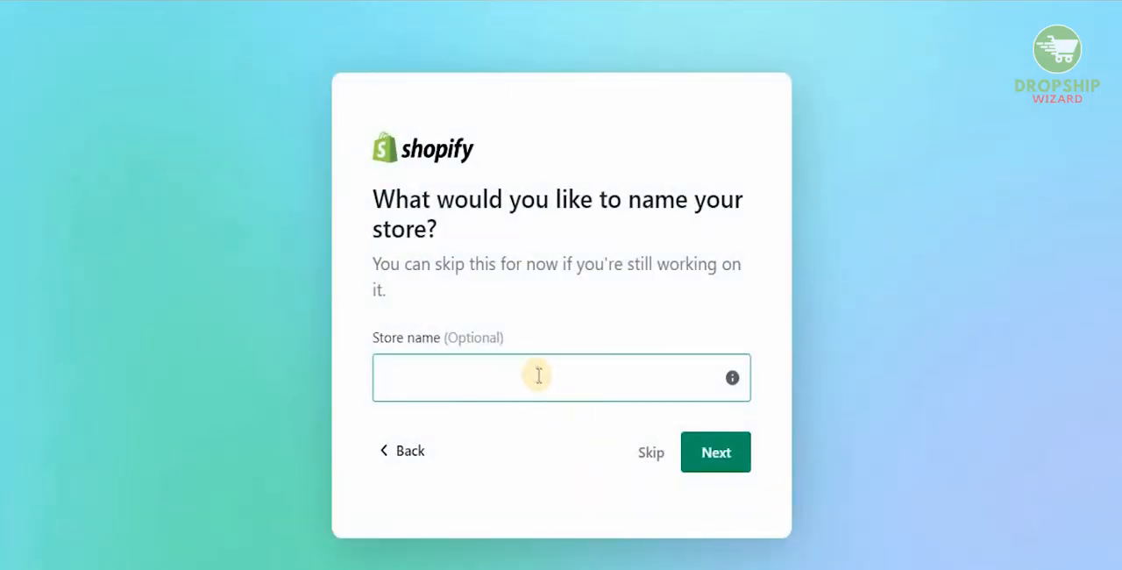
Enter the store name, made up of the owner's full name followed by "brazil"
click(538, 374)
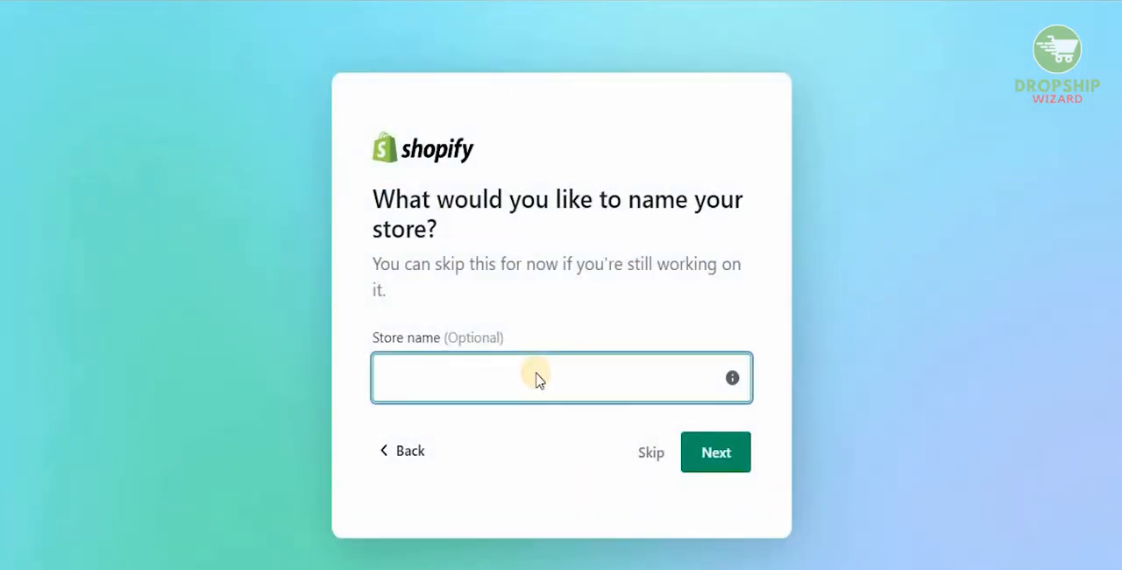
text(usmanzafar)
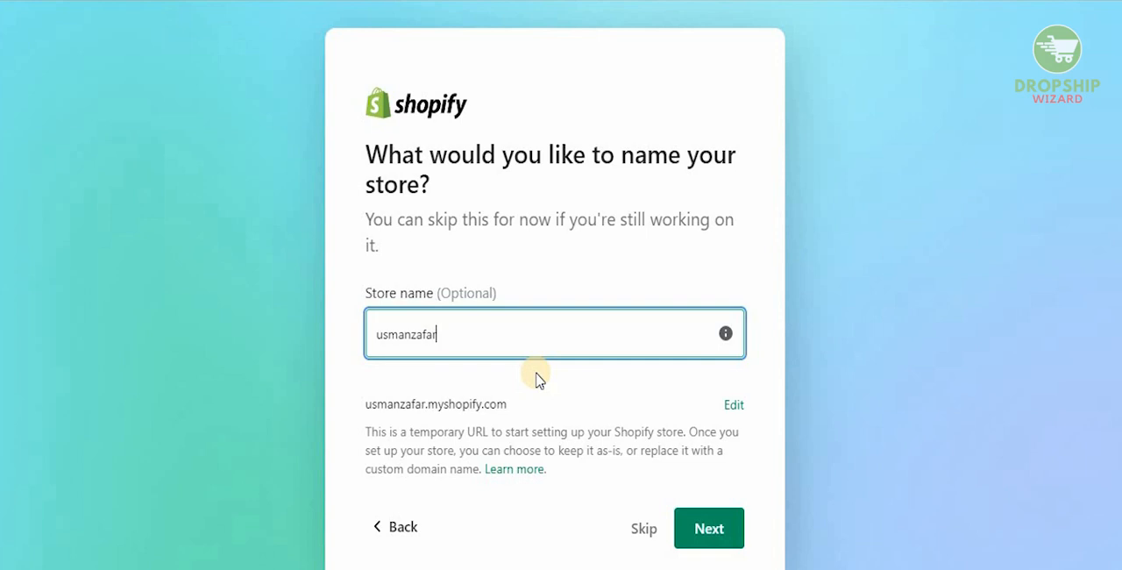
text(khawaja)
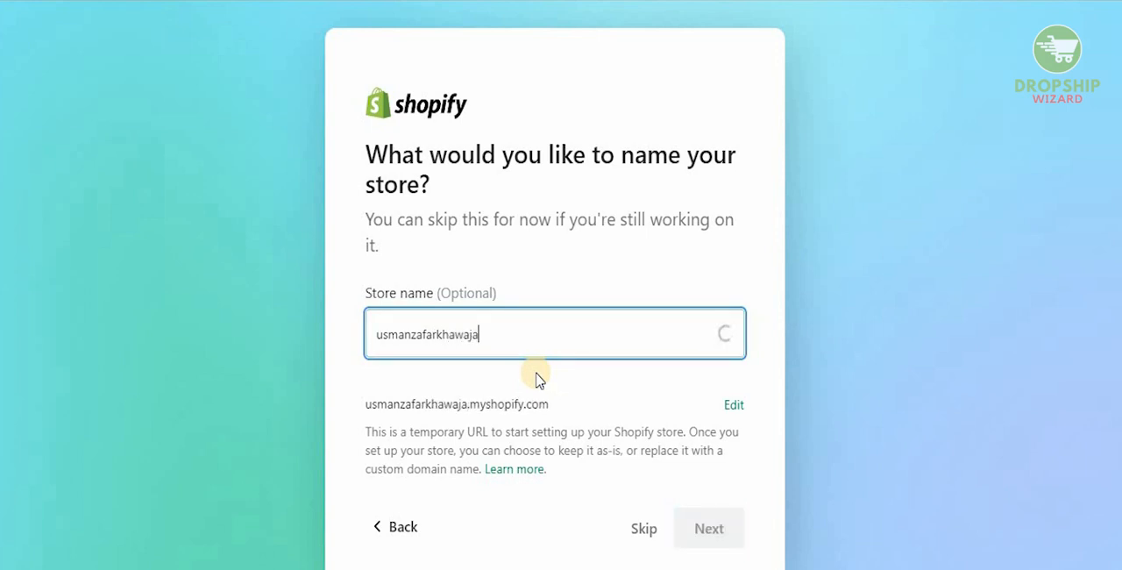
text(brazil)
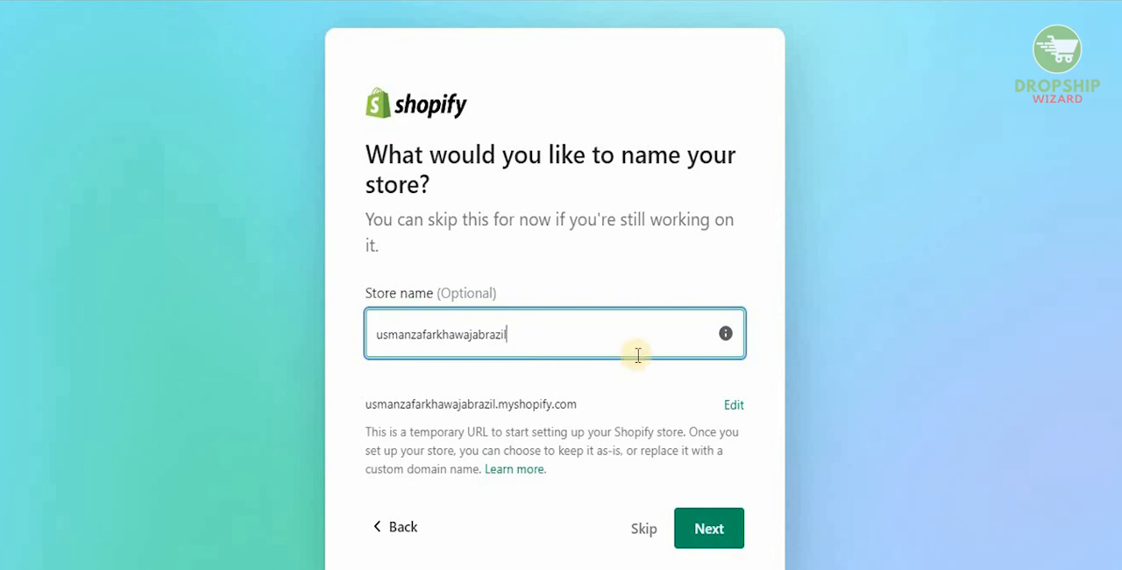
Submit the store name and set the business location's country to Brazil, going through the notes about that location
click(717, 529)
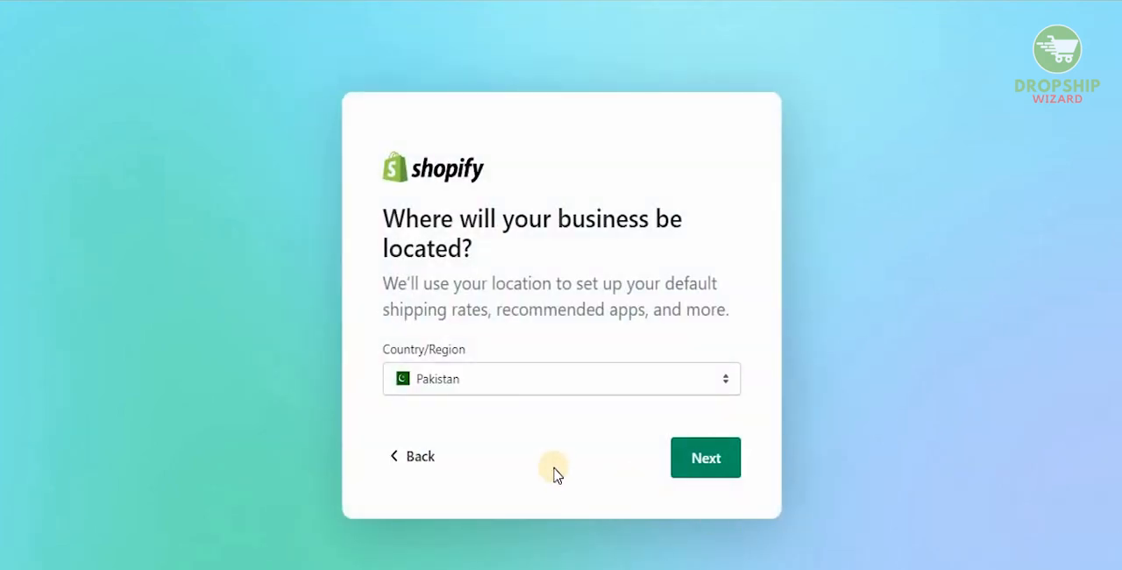
click(659, 373)
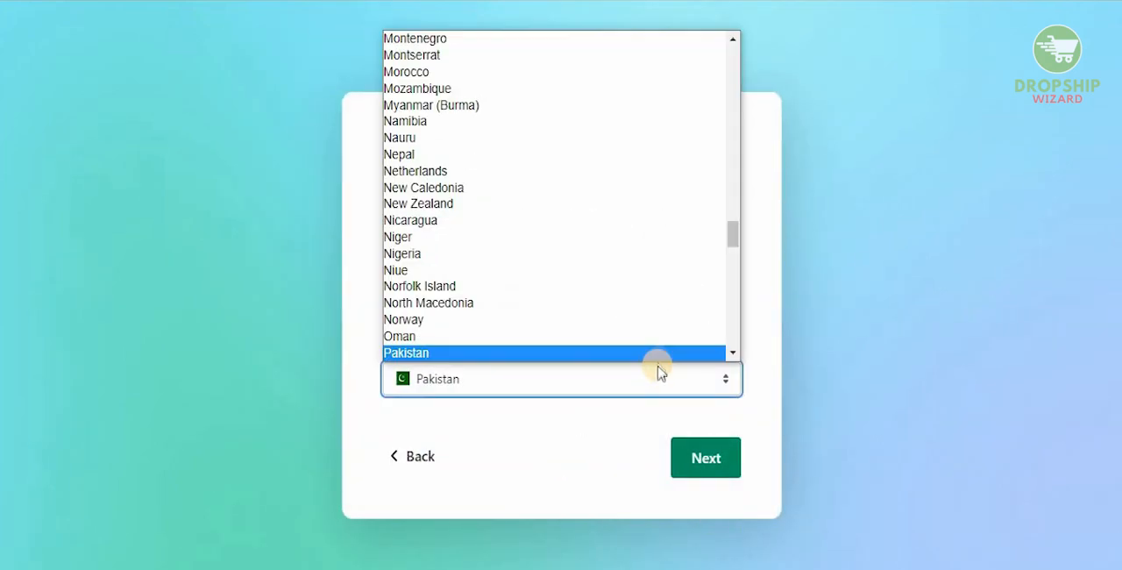
drag(733, 240, 726, 96)
click(398, 45)
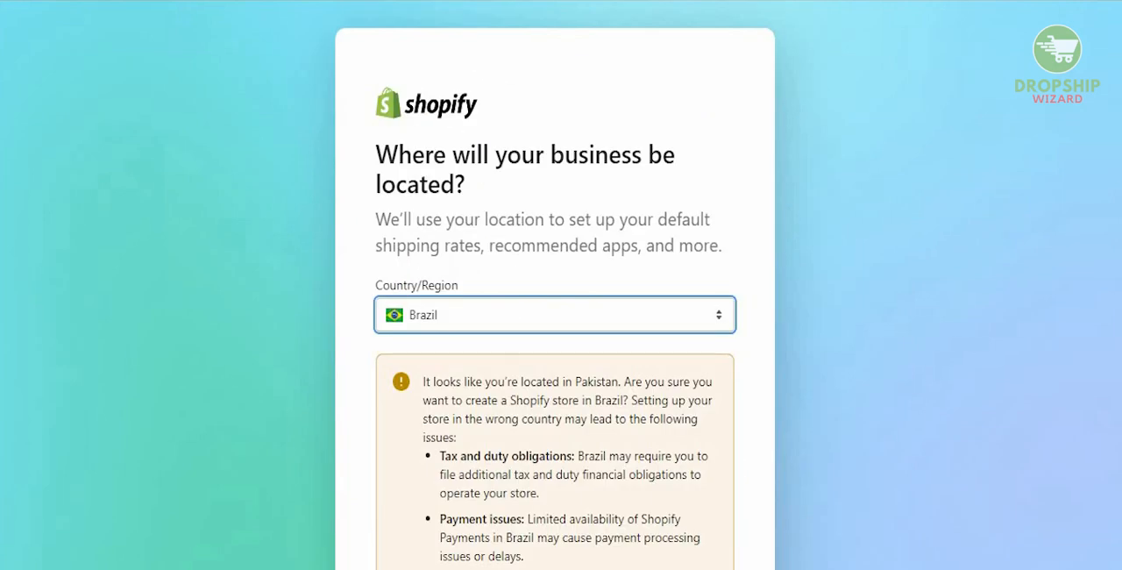
scroll(1118, 193, down, 3)
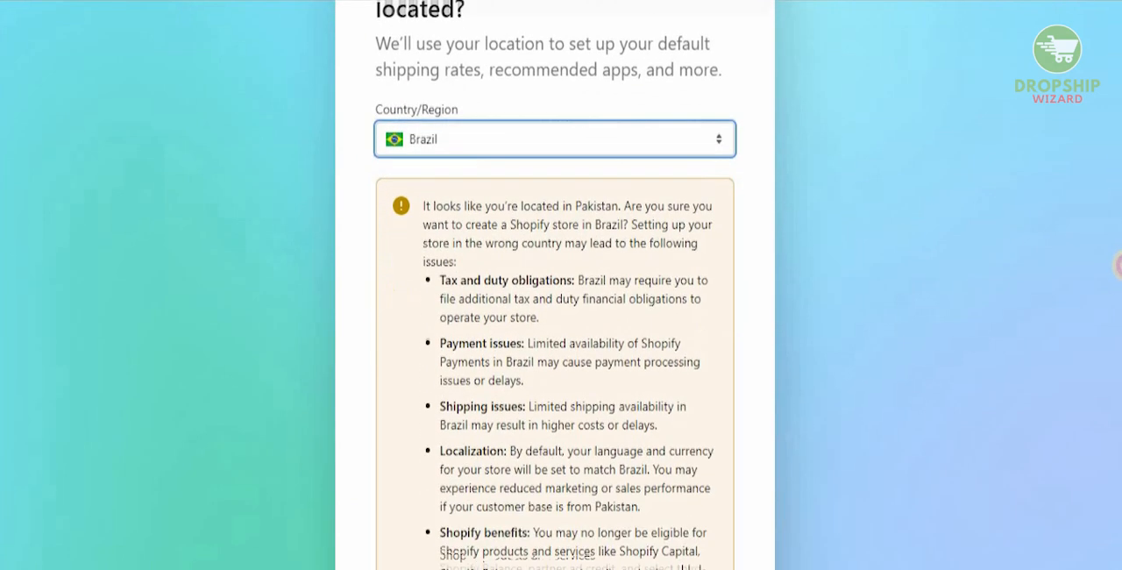
scroll(1118, 311, down, 1)
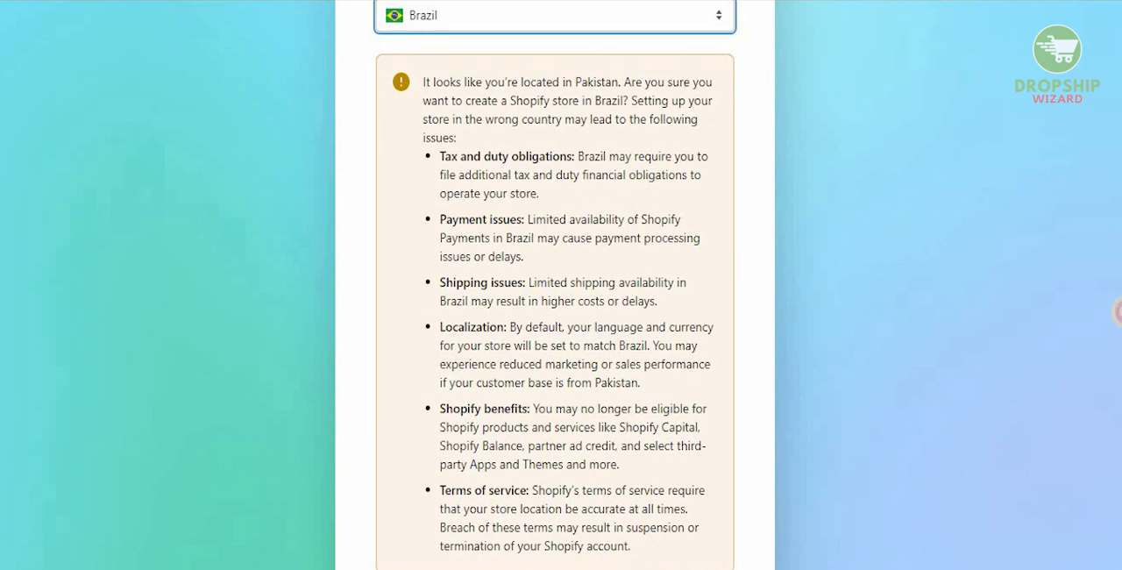
scroll(1119, 320, down, 1)
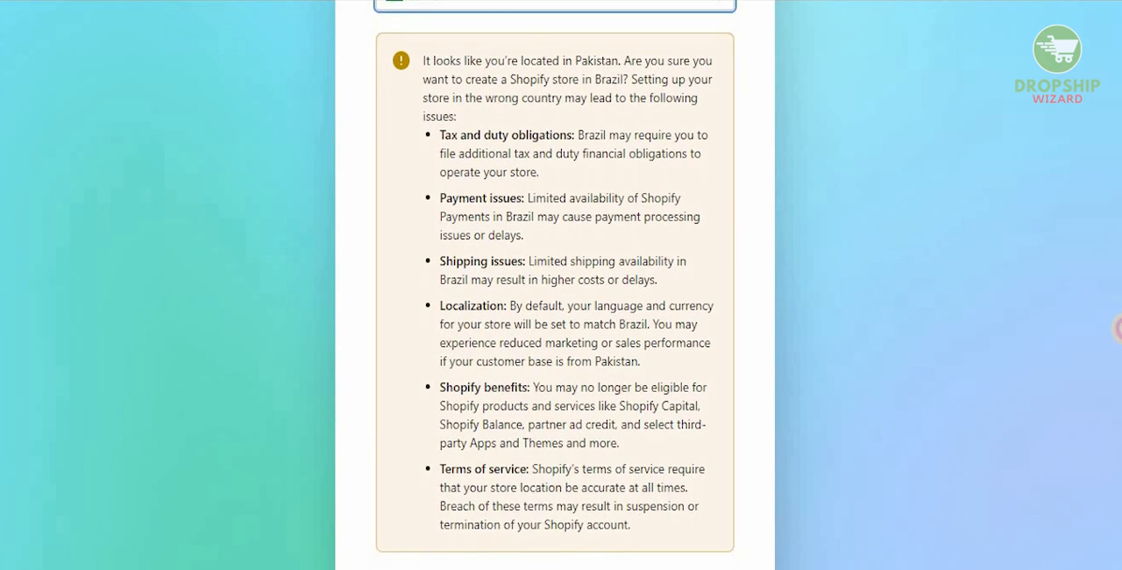
scroll(1118, 331, down, 1)
scroll(1118, 344, down, 1)
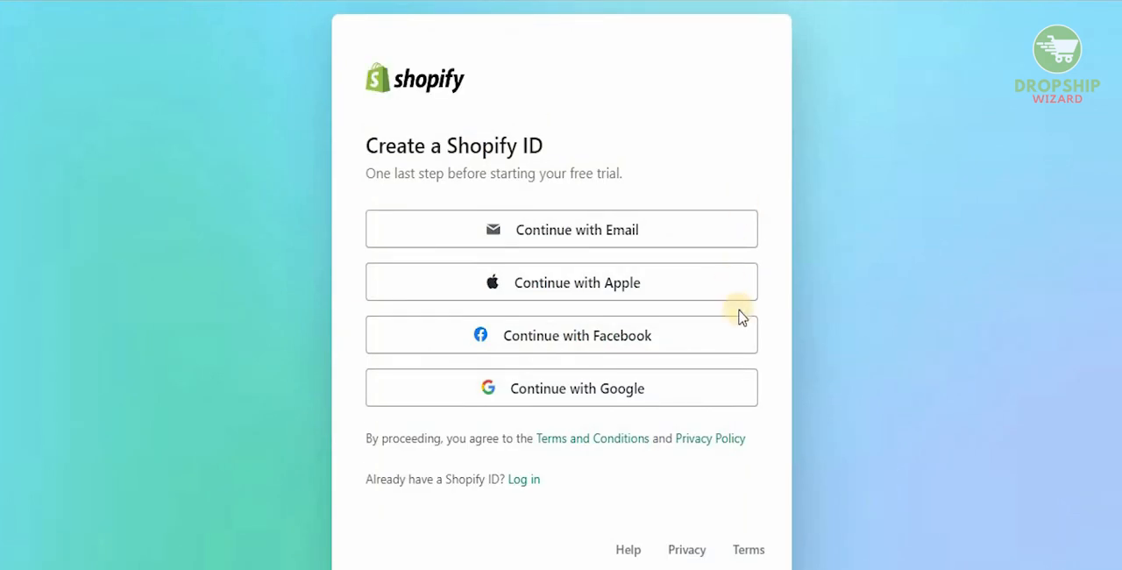
Create the Shopify ID by continuing with Google and choosing the first listed account
click(698, 400)
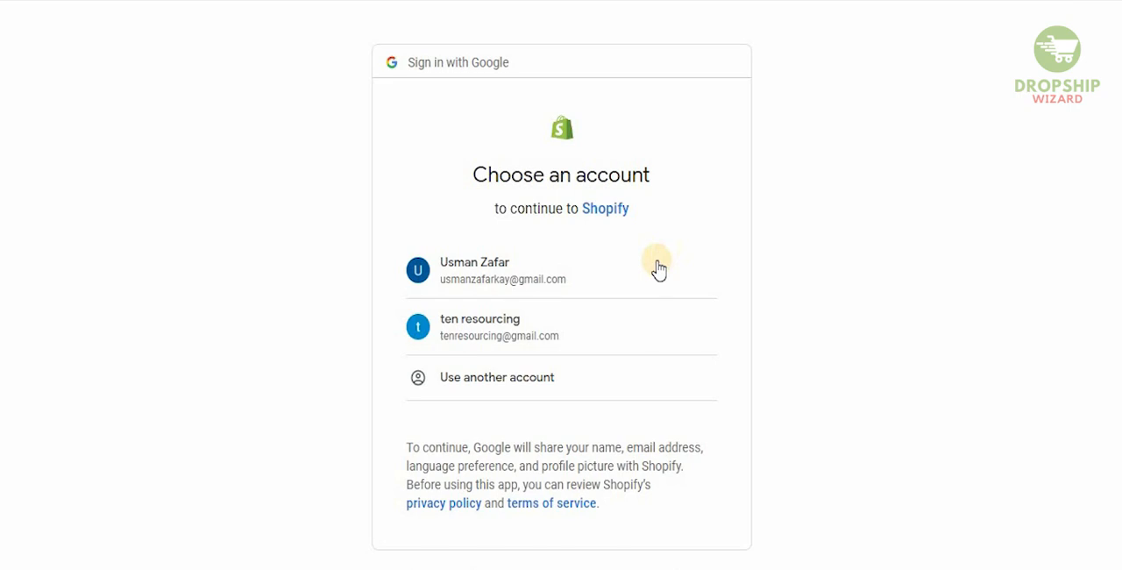
click(659, 270)
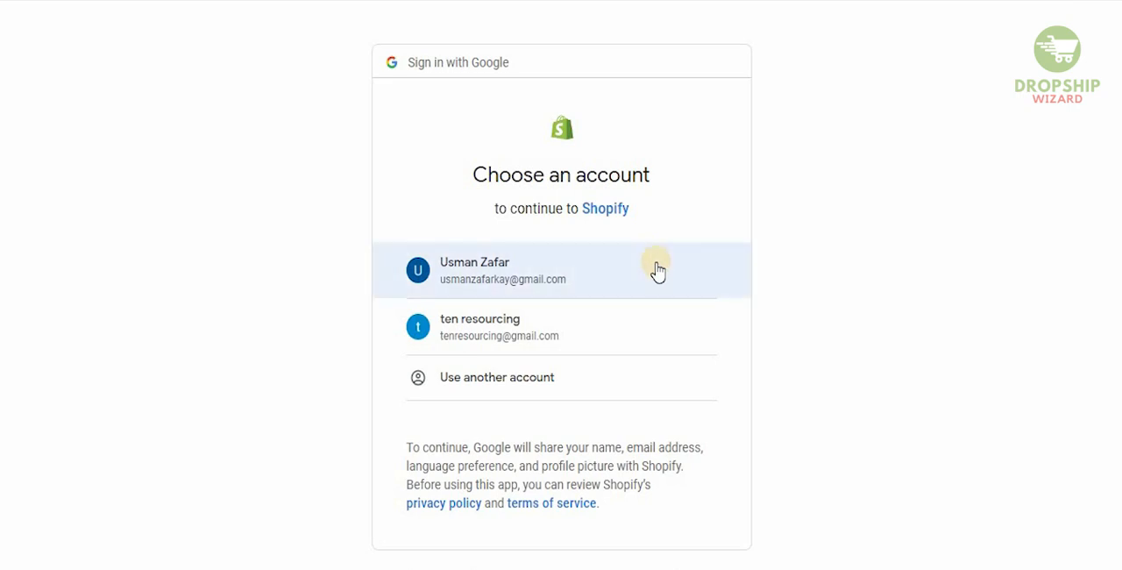
click(658, 270)
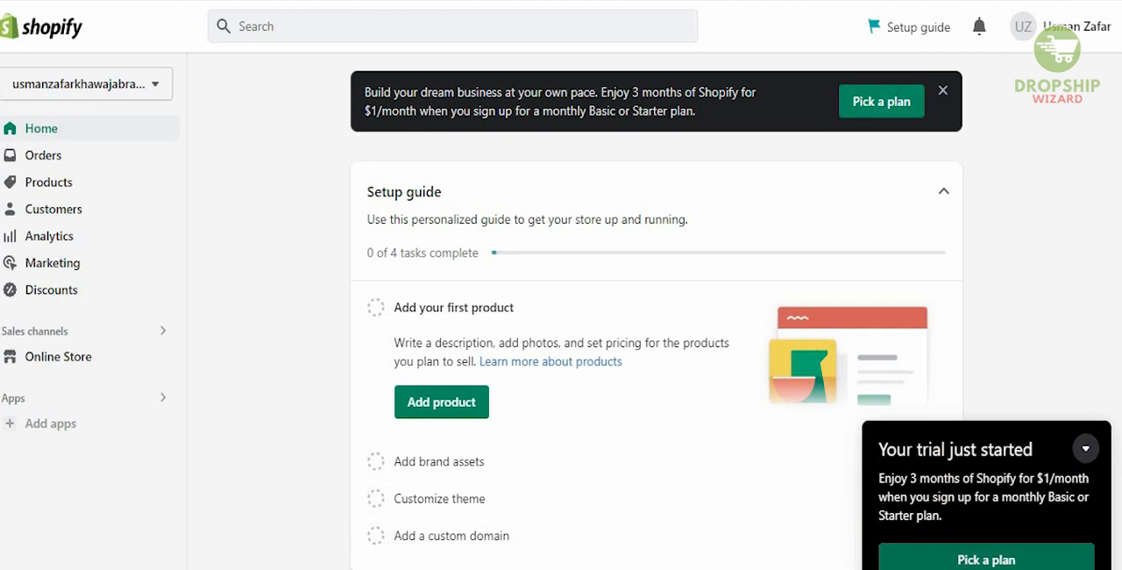
Collapse the trial notice and review the store's Billing settings, from payment methods down to the statement of charges
click(1087, 447)
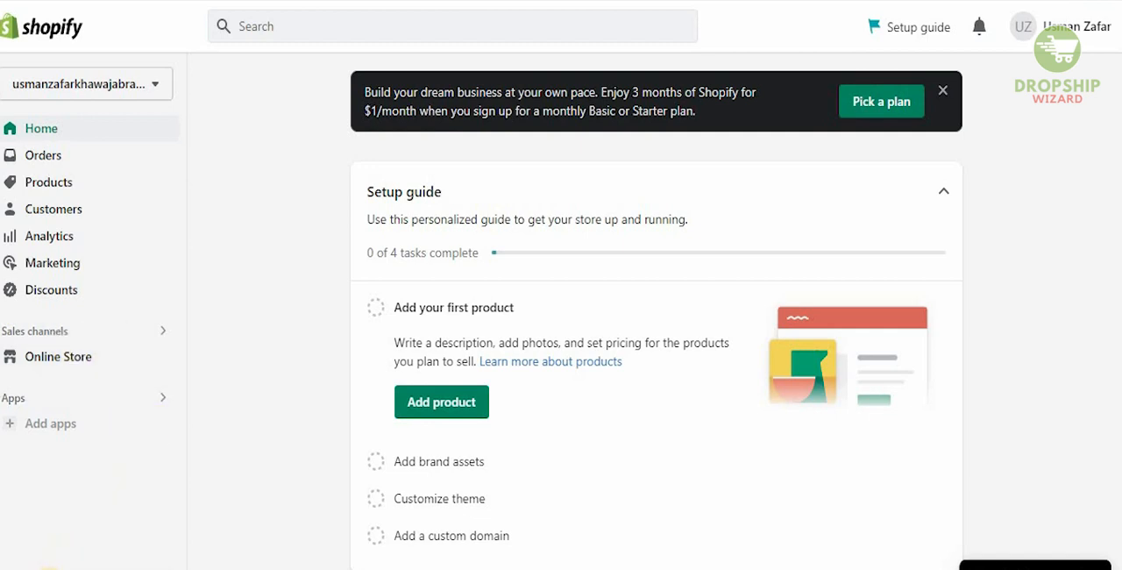
click(49, 567)
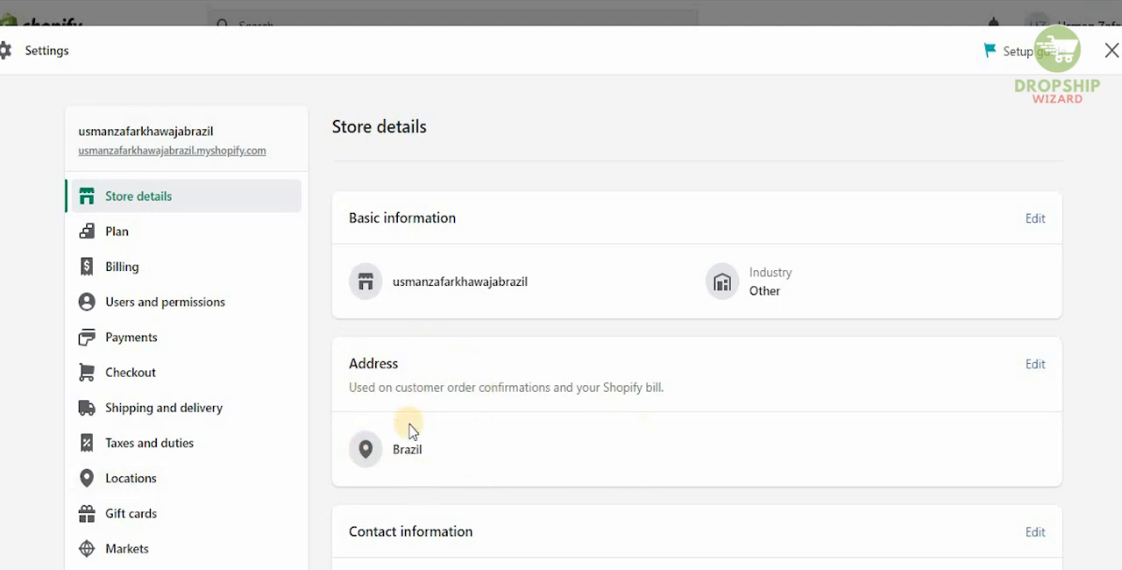
click(184, 261)
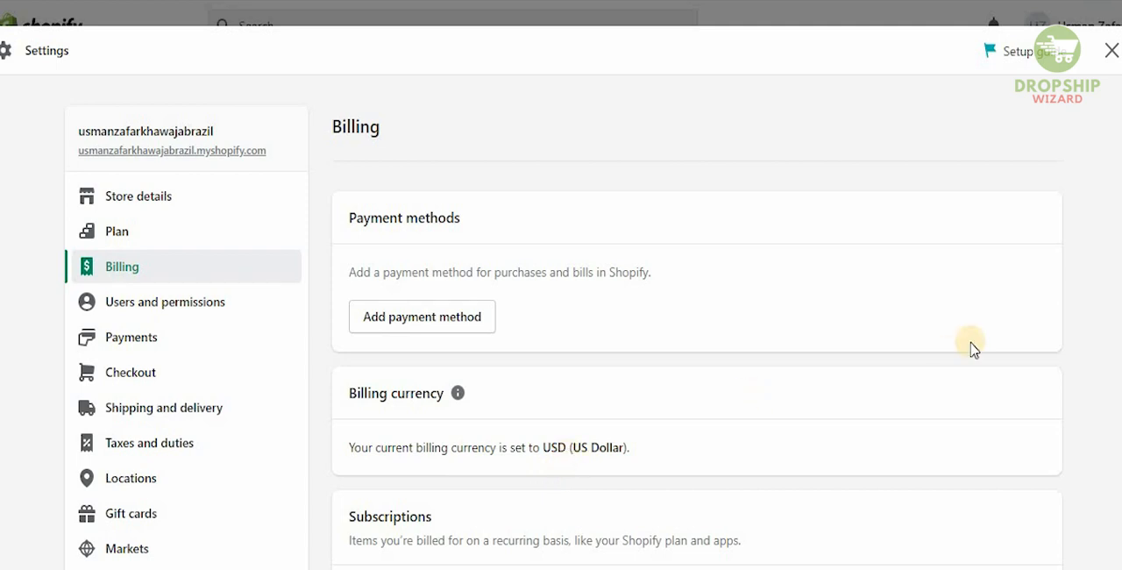
scroll(1115, 263, down, 4)
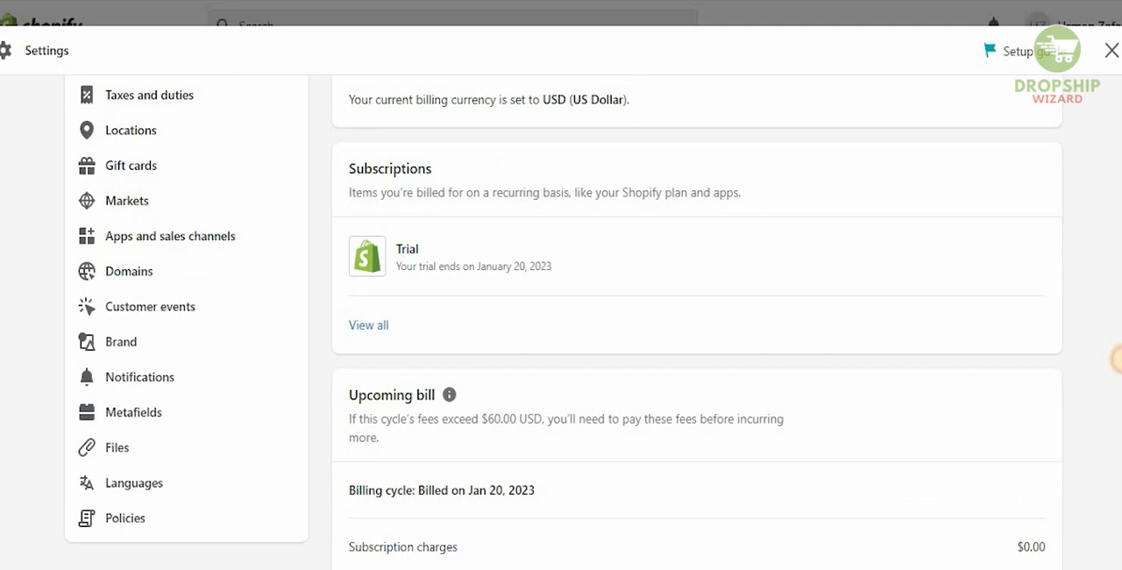
scroll(1115, 359, down, 2)
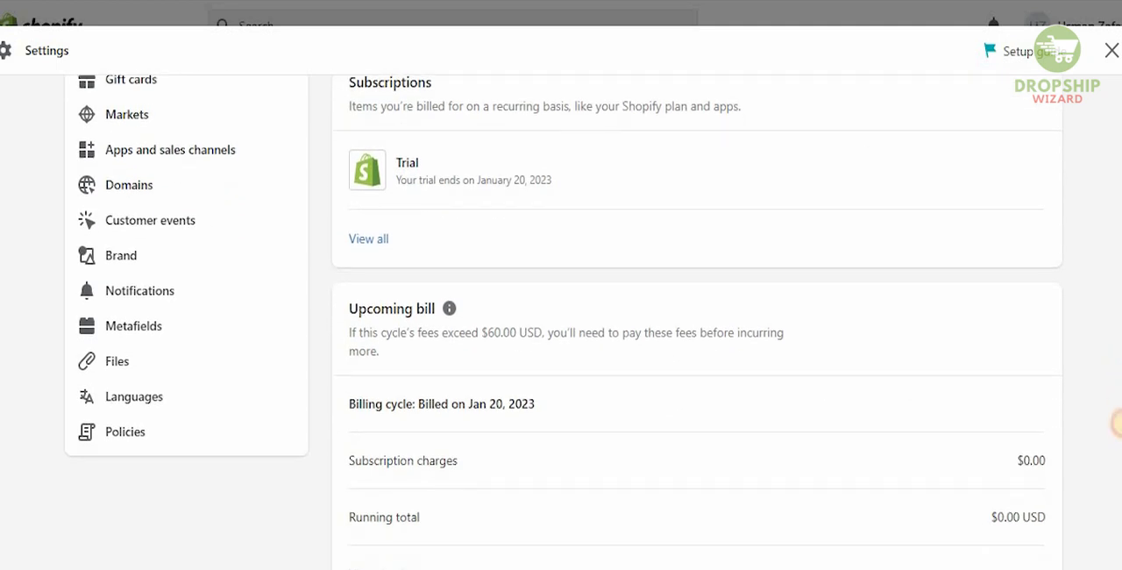
scroll(1116, 424, down, 5)
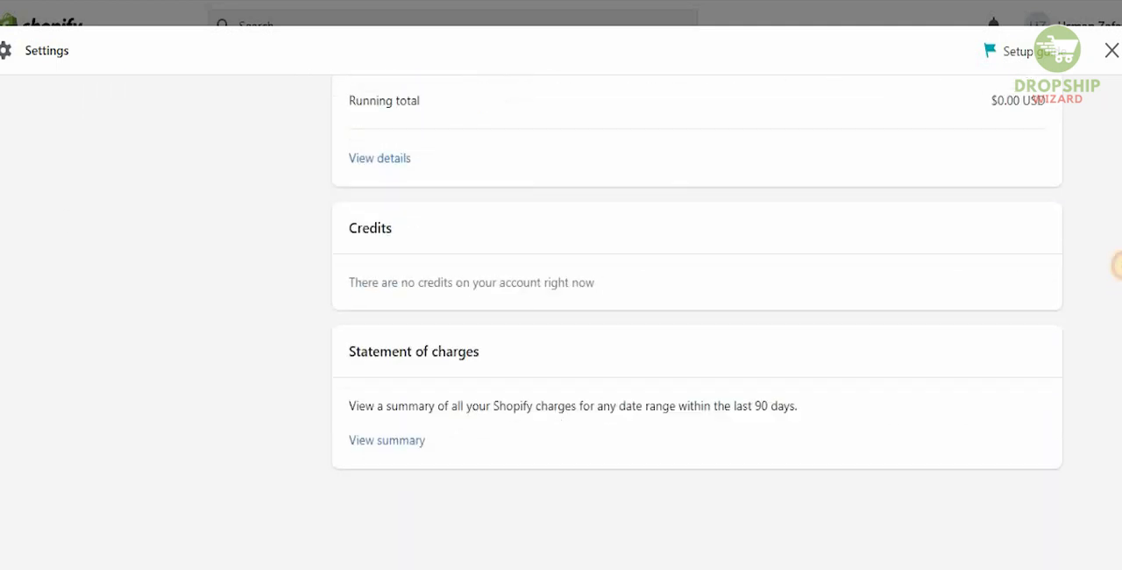
scroll(1115, 265, up, 6)
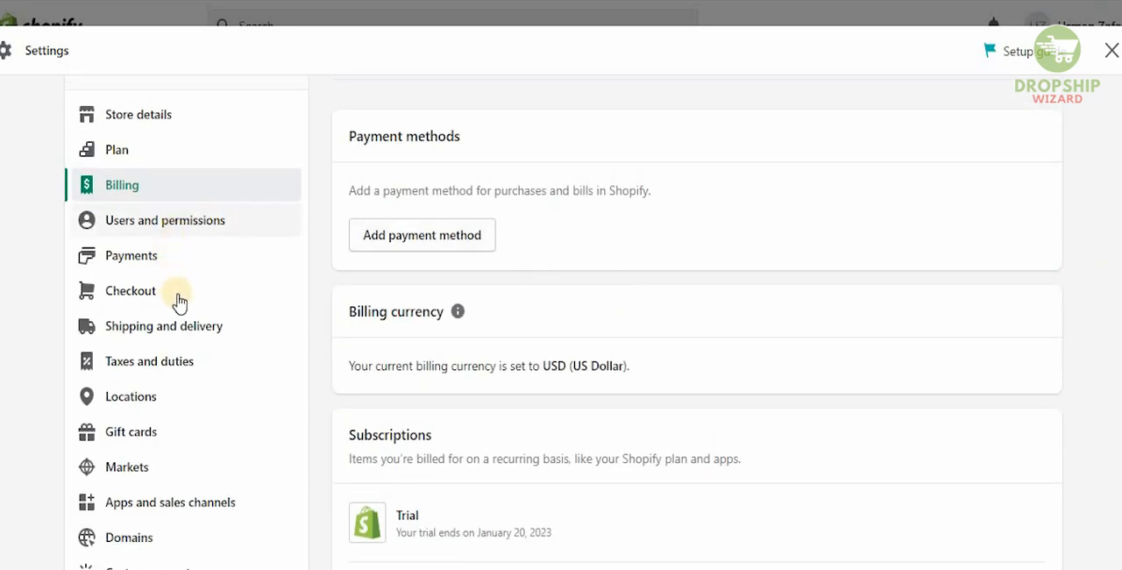
Review the Shipping and delivery settings, covering shipping rates, local delivery, local pickup and packages
click(180, 322)
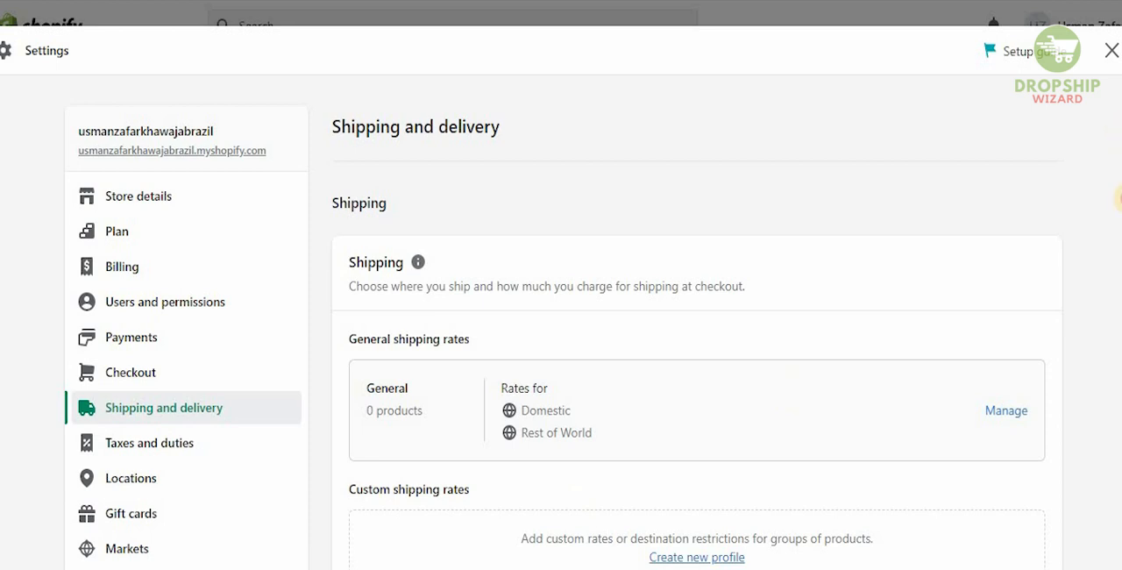
scroll(1119, 176, down, 6)
scroll(1118, 279, down, 2)
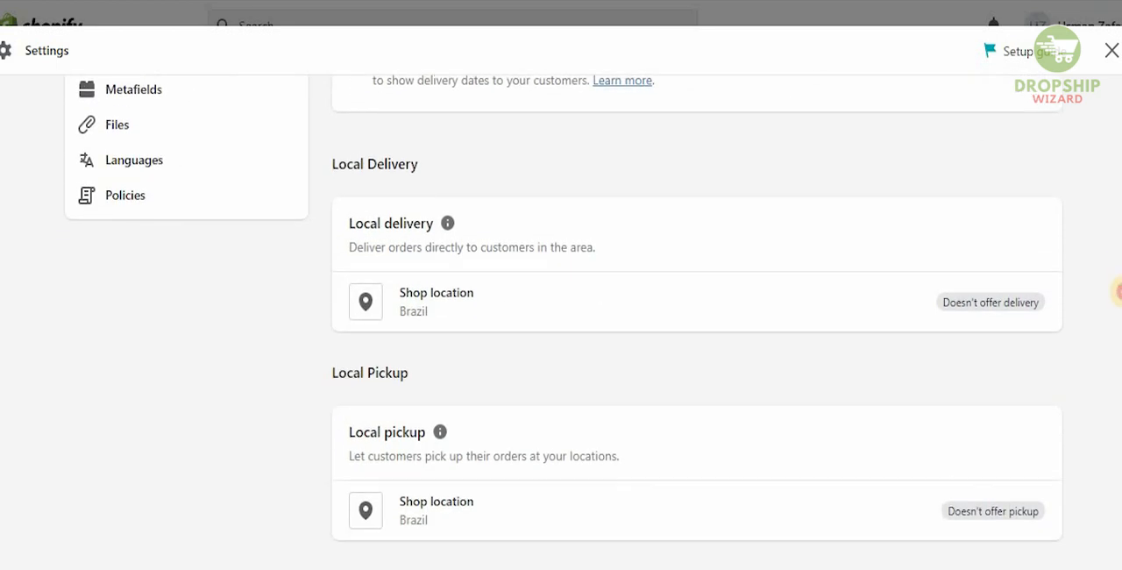
scroll(1117, 320, down, 2)
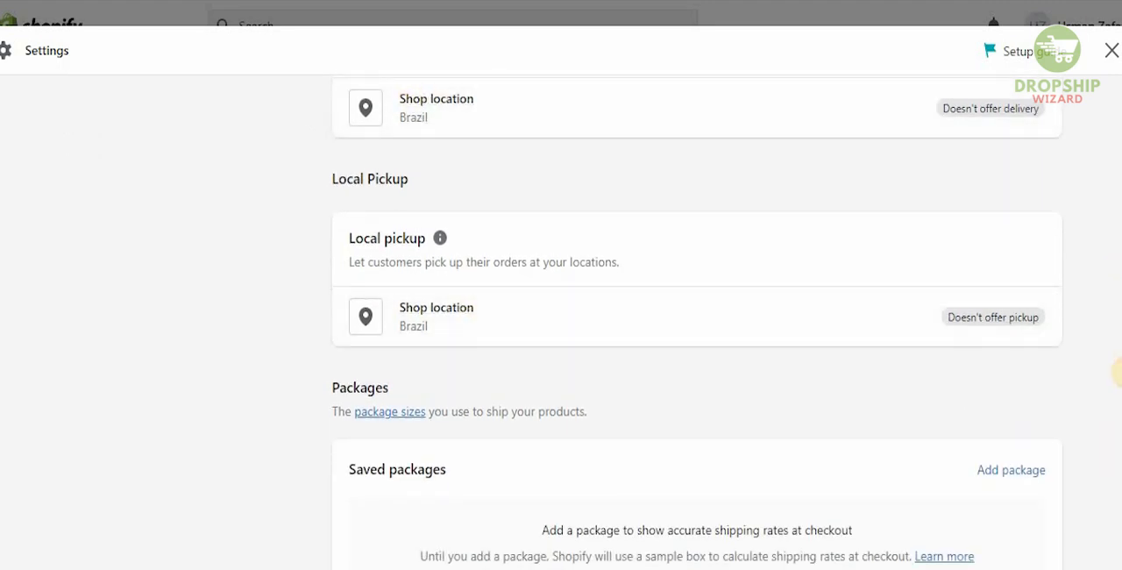
drag(1121, 372, 1121, 176)
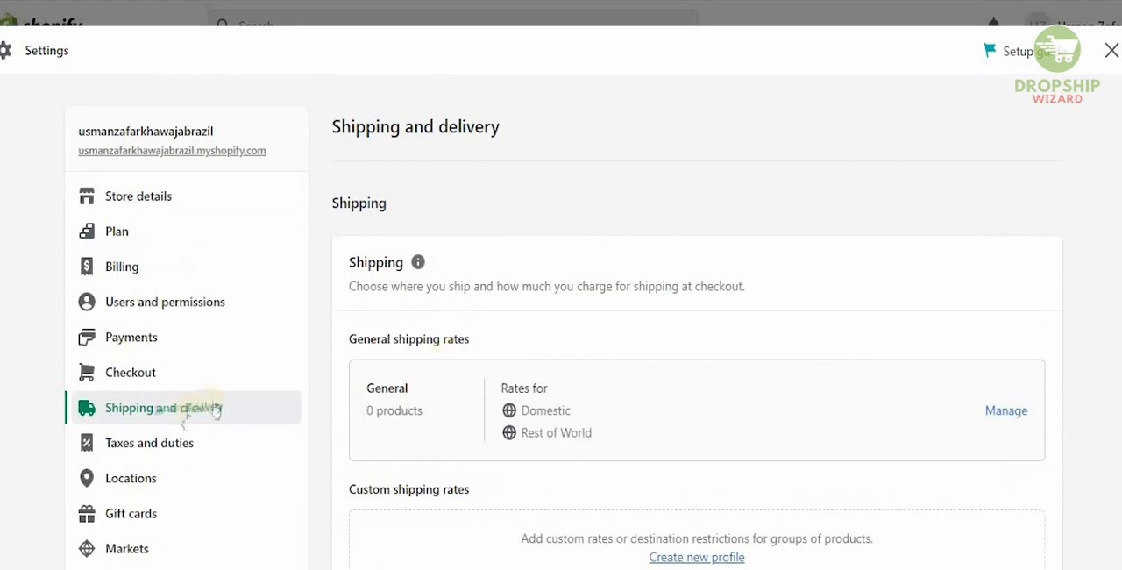
In Taxes and duties, enable including tax in prices, charging tax on shipping rates and charging VAT on digital goods, and save
click(163, 444)
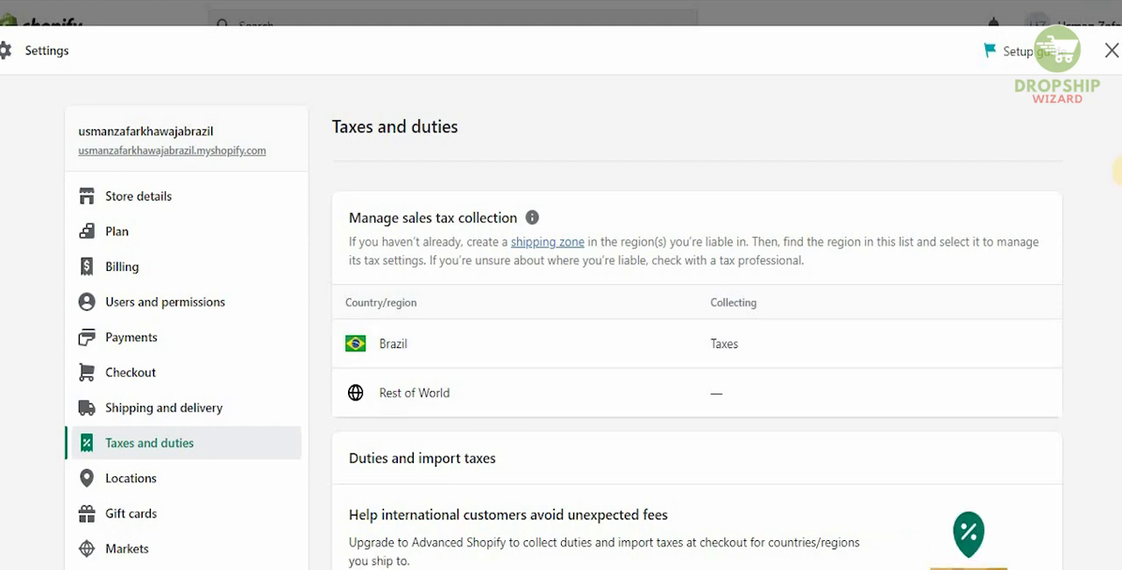
drag(1118, 259, 1115, 381)
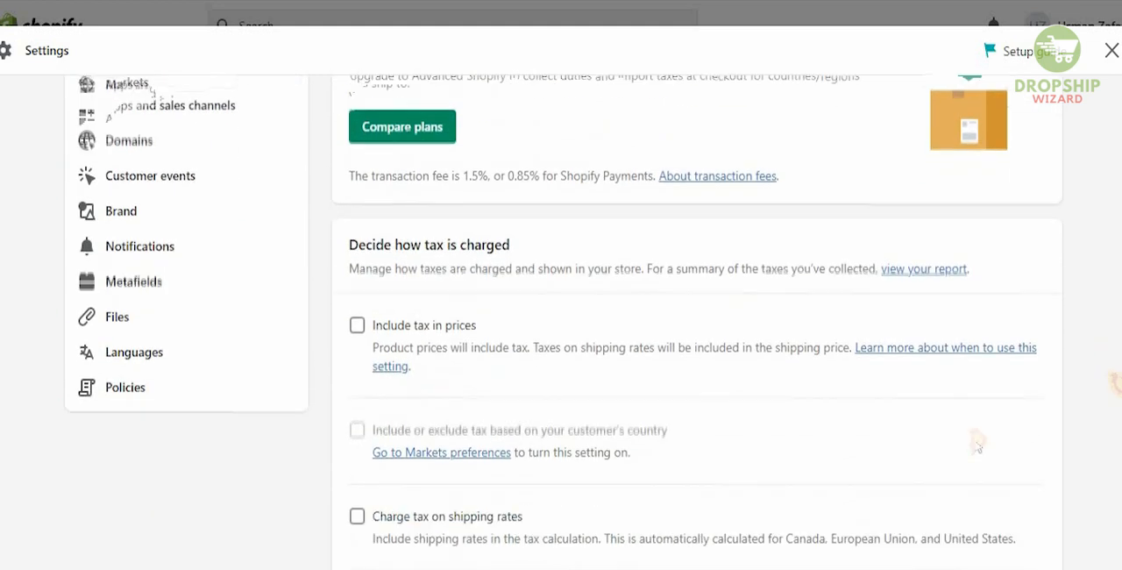
click(358, 264)
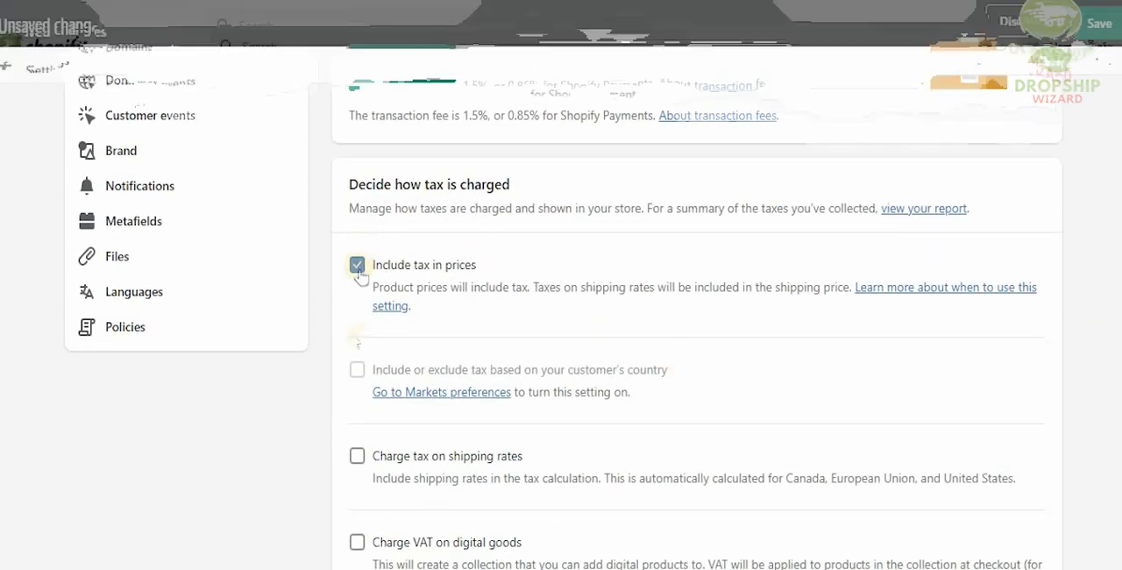
click(359, 463)
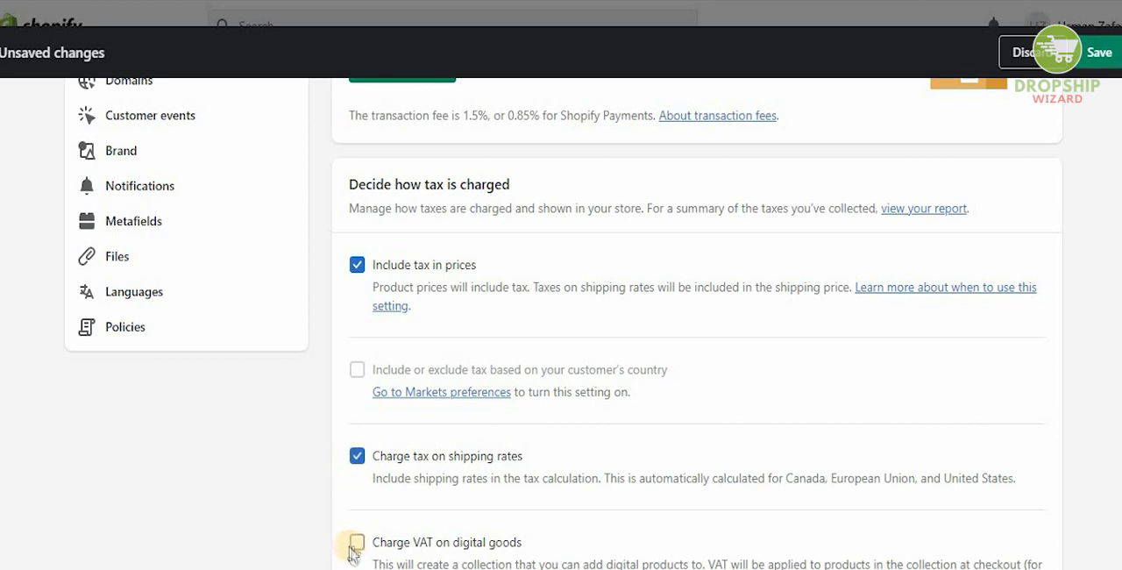
click(358, 542)
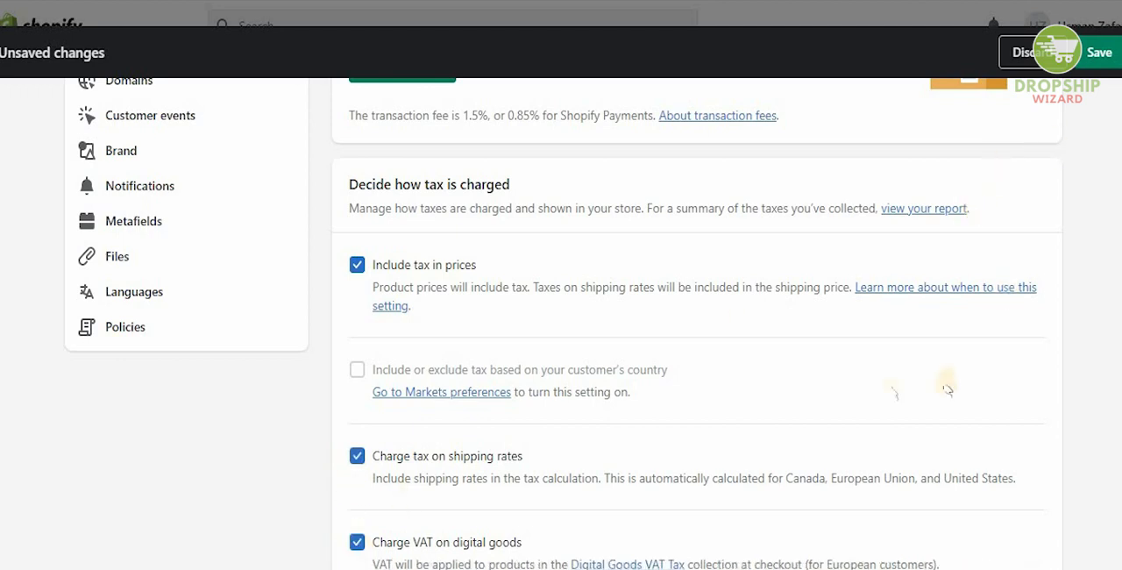
click(1109, 62)
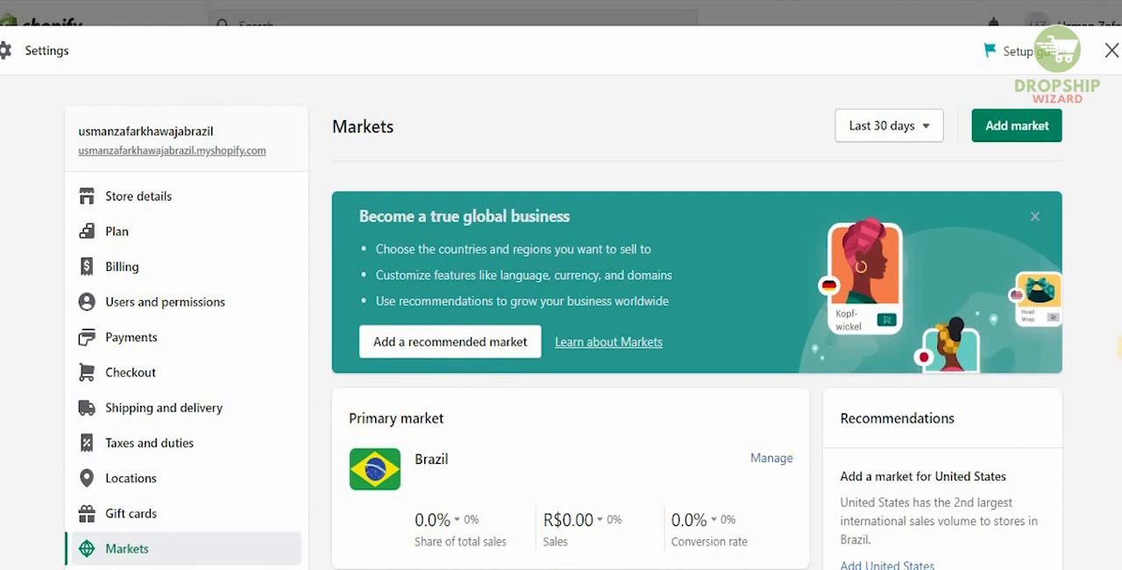
Examine the market settings of the primary market Brazil, and close the store settings
scroll(763, 298, down, 2)
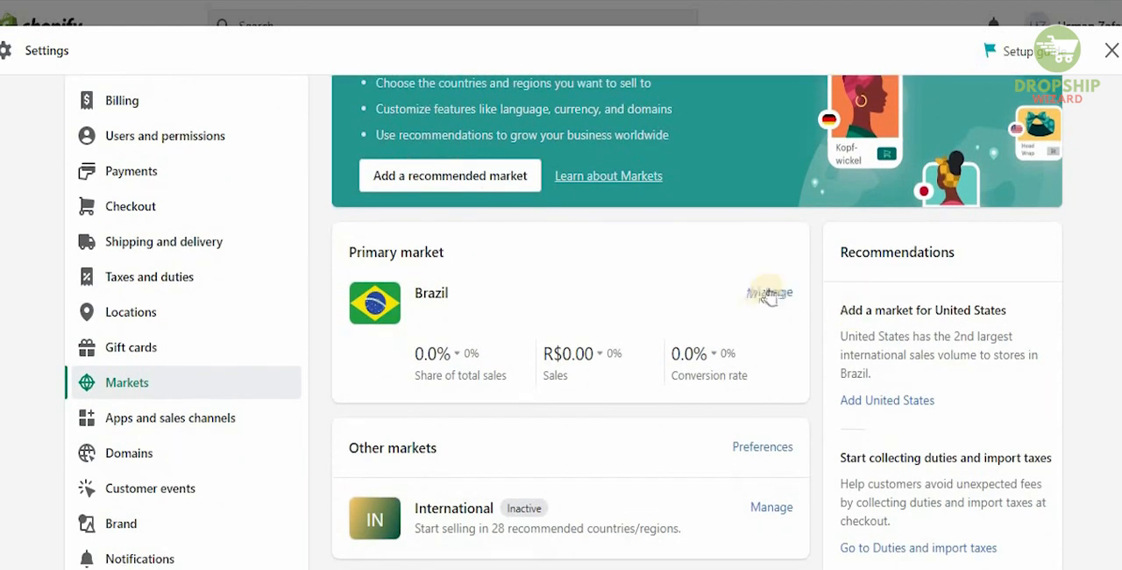
click(769, 293)
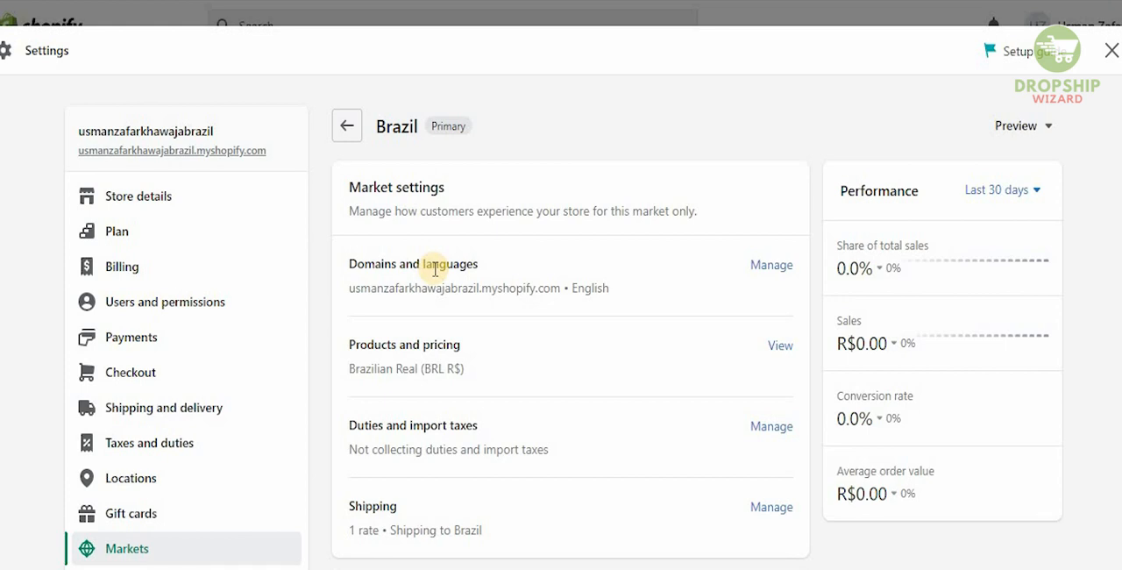
click(1110, 55)
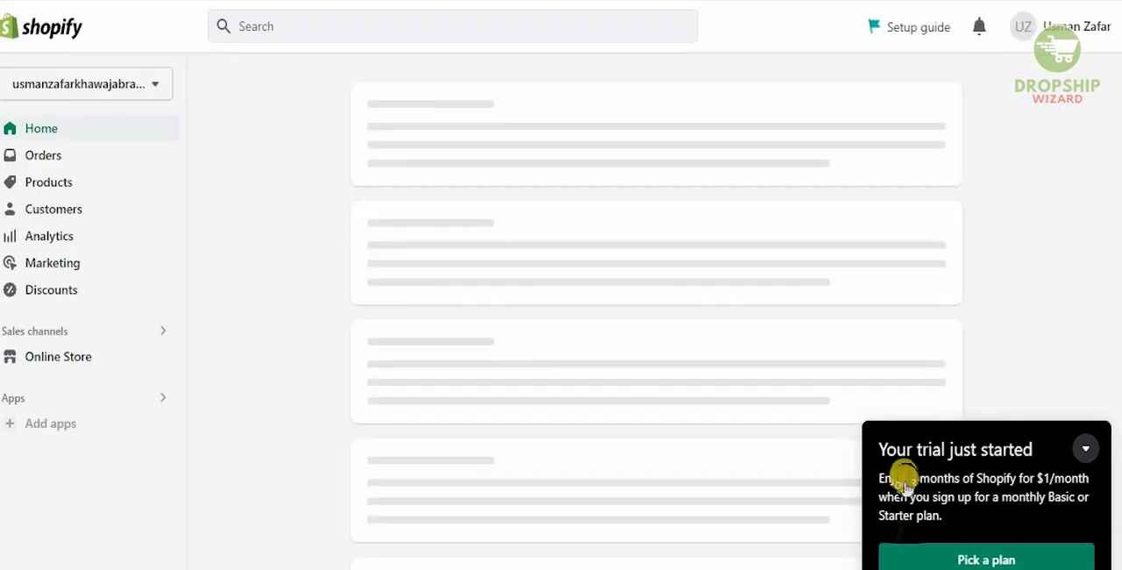
Open the plan selection and compare the yearly, 2-year and 3-year prices, returning to monthly billing
click(986, 559)
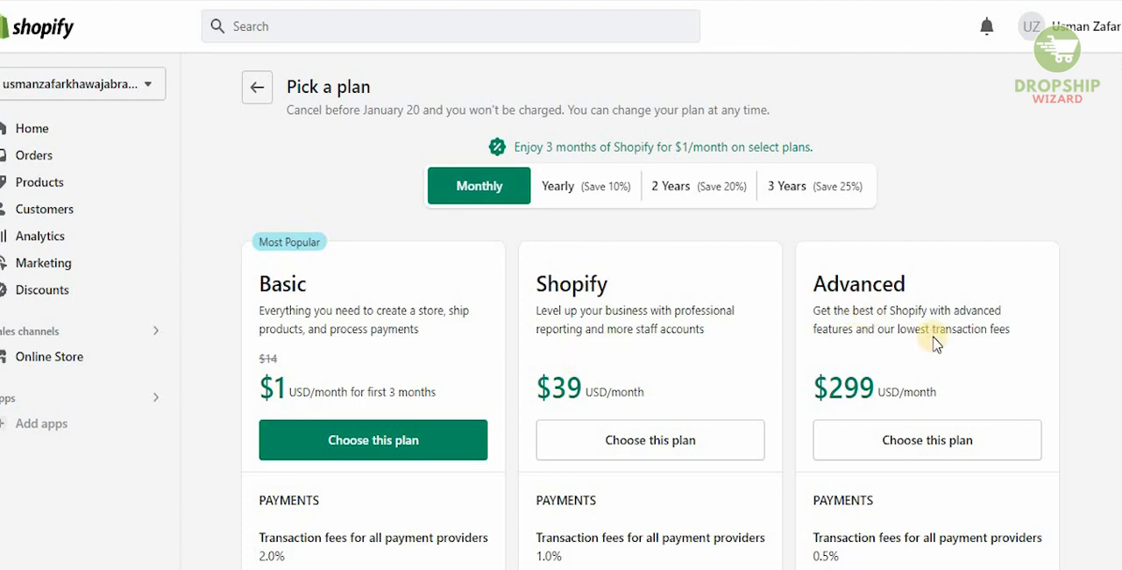
click(593, 175)
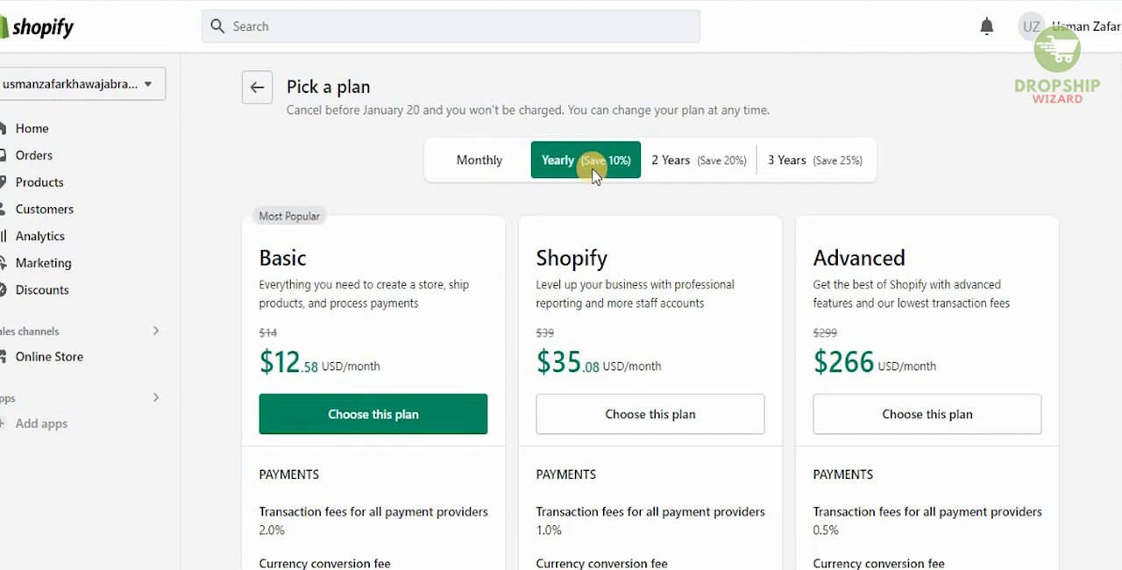
click(717, 163)
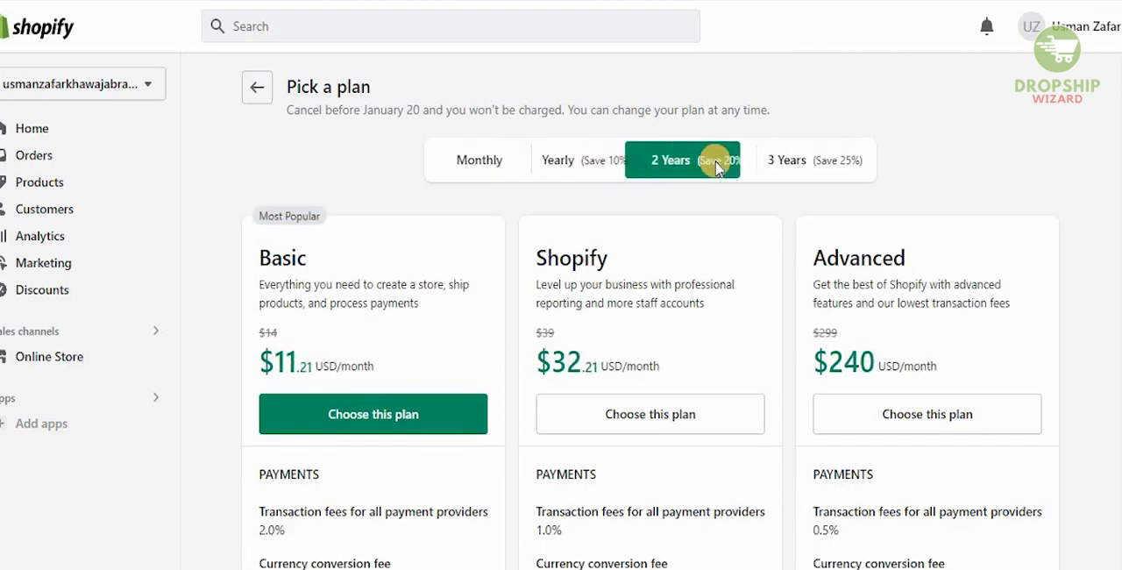
click(837, 167)
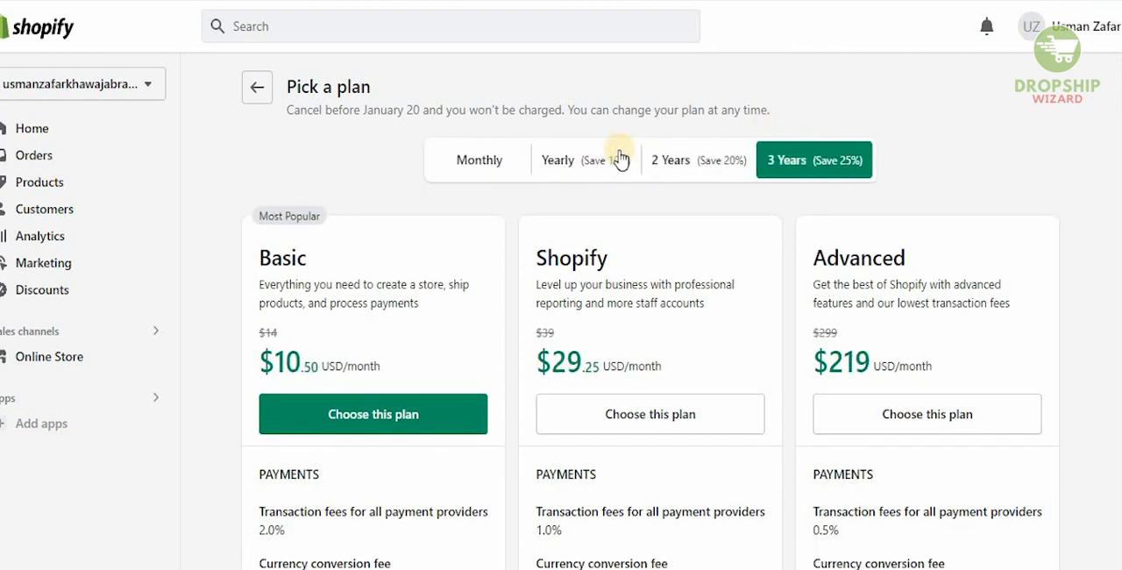
click(482, 157)
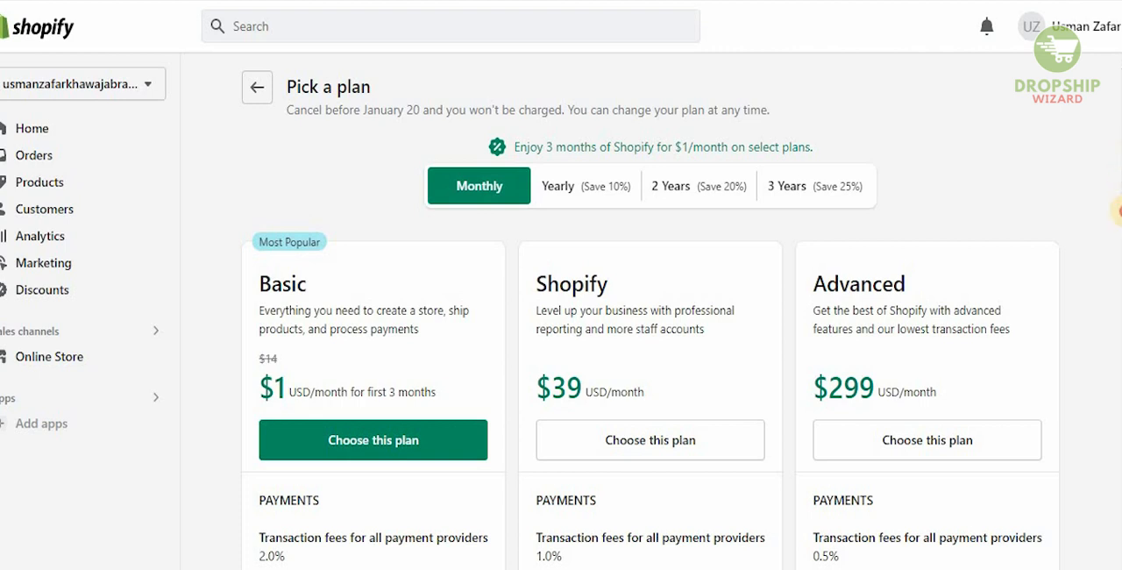
Read the payment fees, features and shipping options of the Basic, Shopify and Advanced plans, down to the Starter plan
scroll(1119, 211, down, 5)
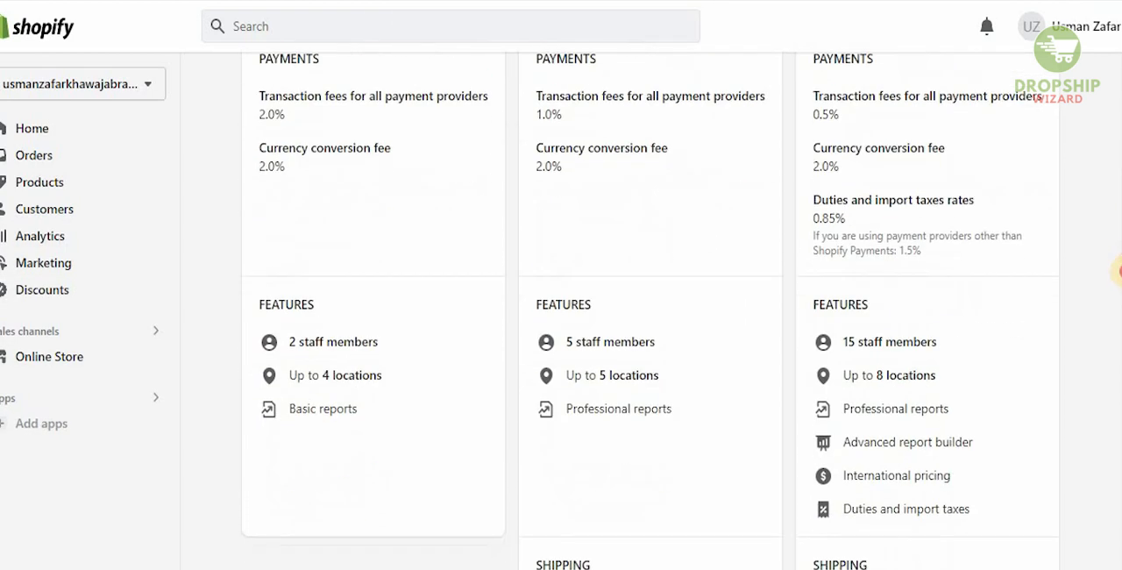
scroll(1119, 272, down, 4)
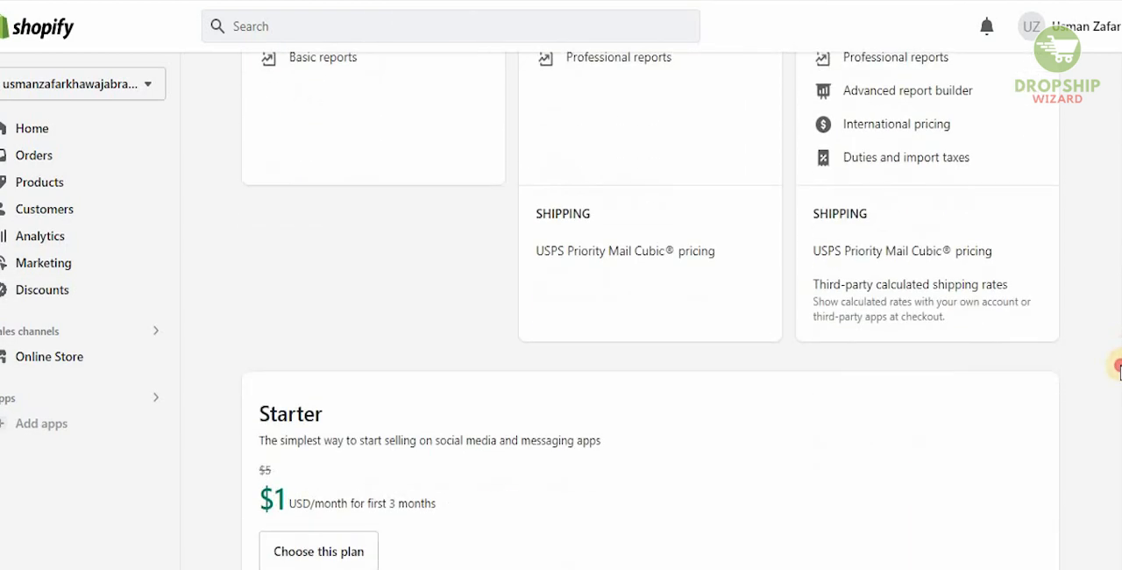
drag(1120, 365, 1120, 140)
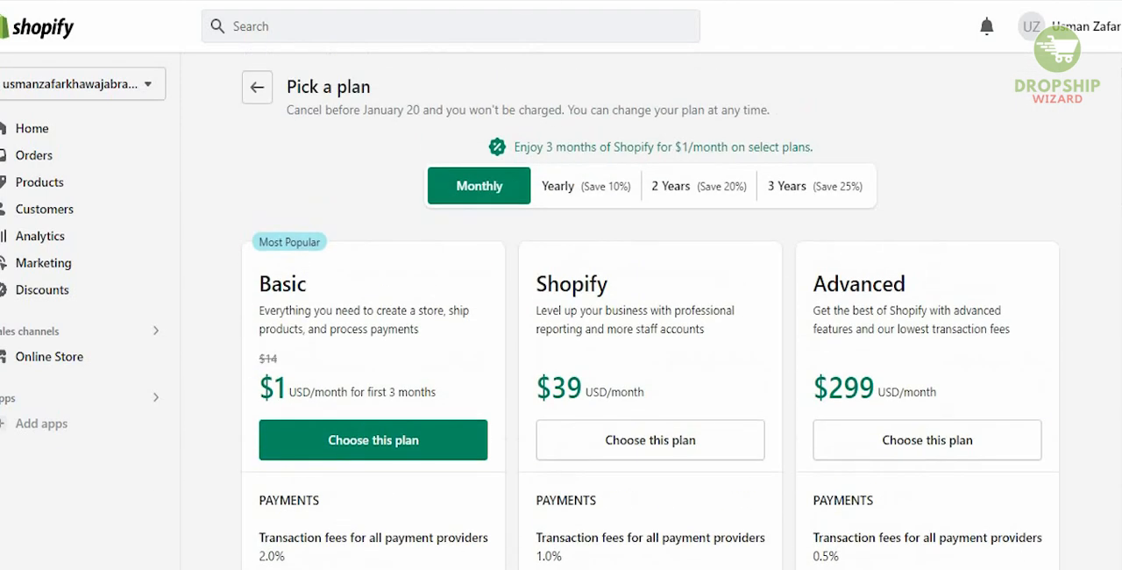